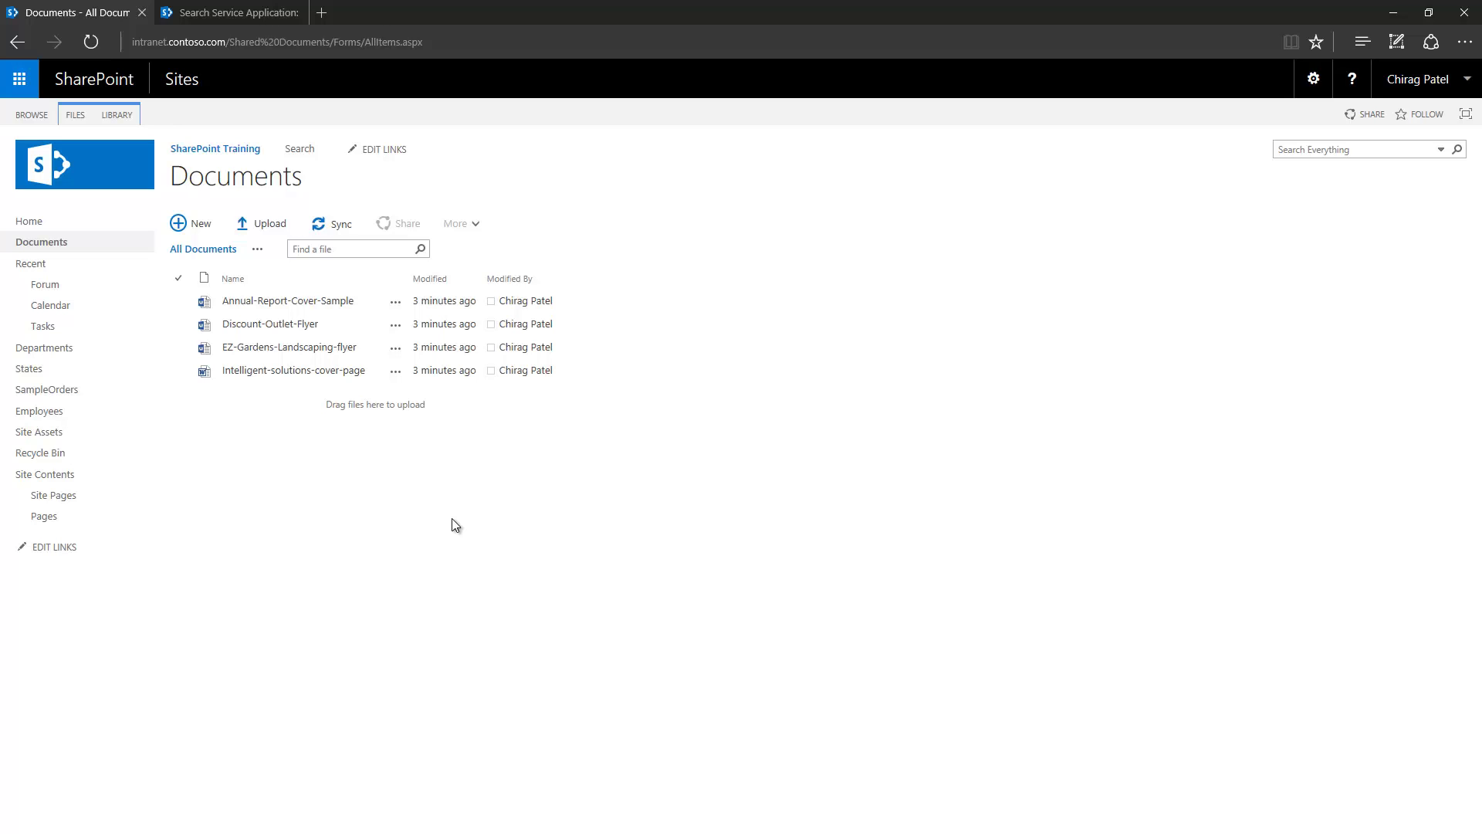
Open the Create Column page from the Documents library settings
{"action": "left_click", "coordinate": [114, 115]}
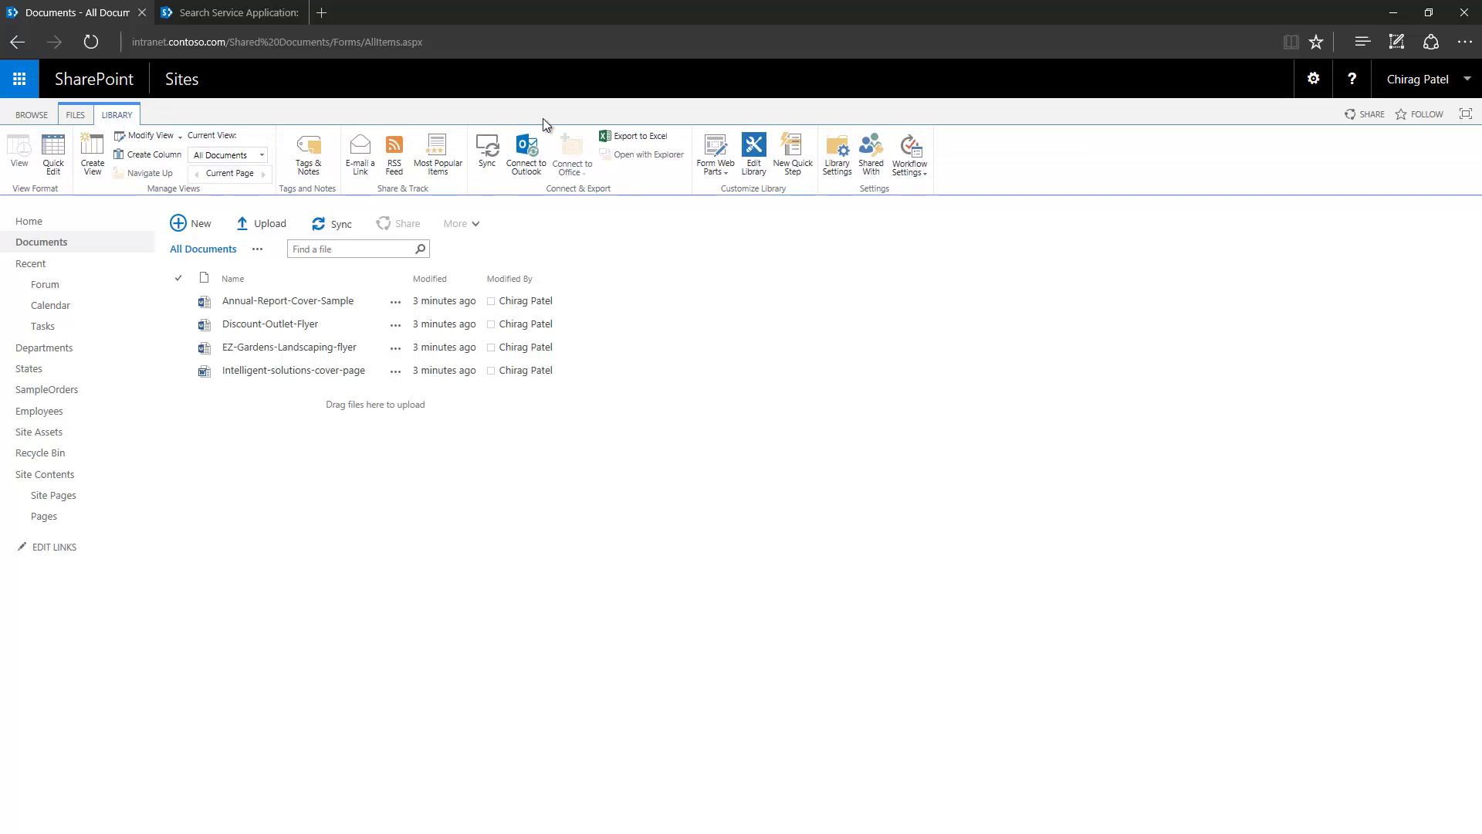
{"action": "left_click", "coordinate": [841, 169]}
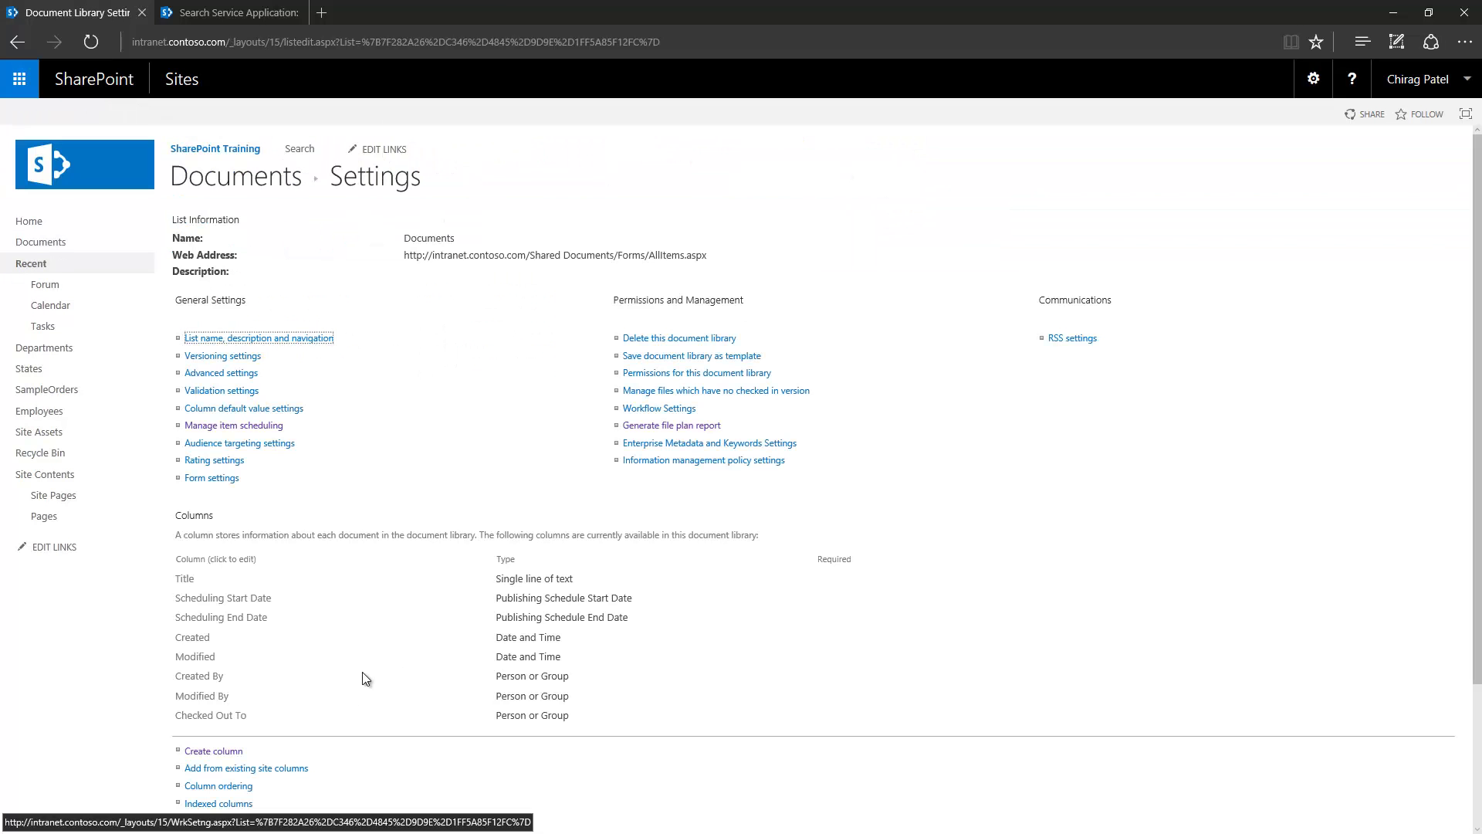
{"action": "left_click", "coordinate": [219, 753]}
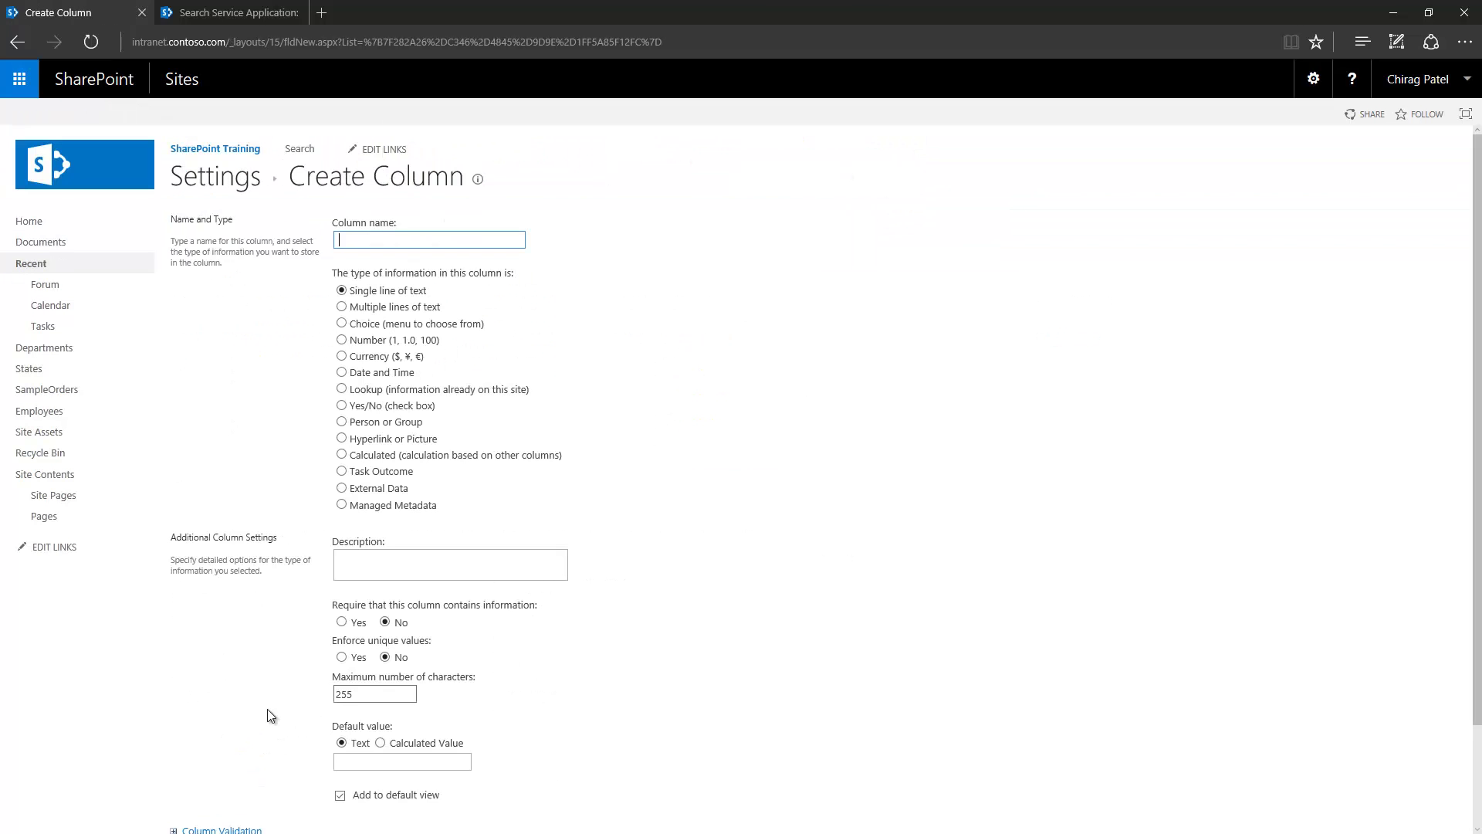
Name the new column 'Document Types' and make it a Managed Metadata column
{"action": "type", "text": "Document Types"}
{"action": "left_click", "coordinate": [368, 507]}
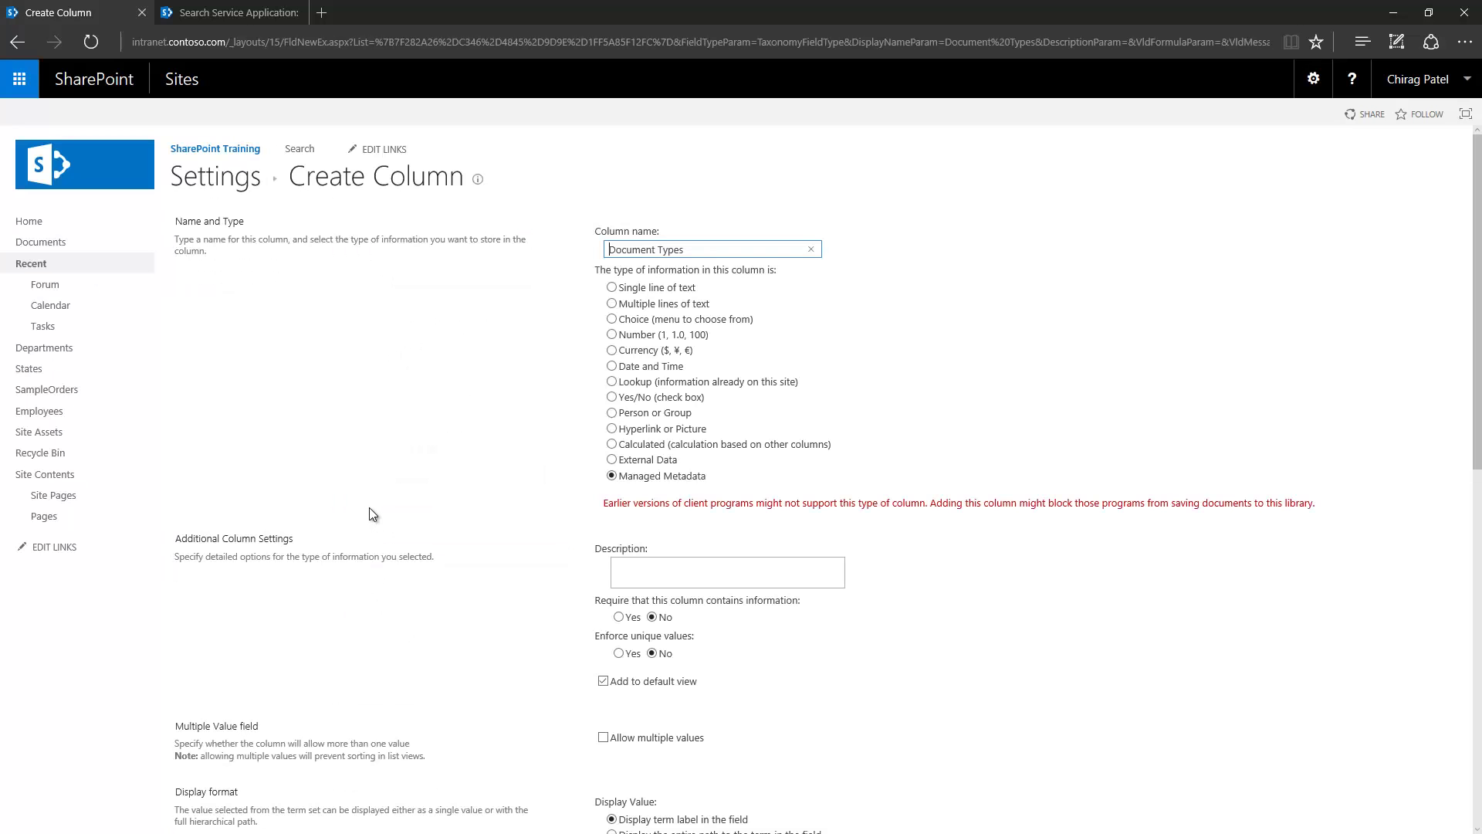
{"action": "scroll", "coordinate": [508, 494], "scroll_direction": "down", "scroll_amount": 1}
{"action": "scroll", "coordinate": [503, 486], "scroll_direction": "down", "scroll_amount": 6}
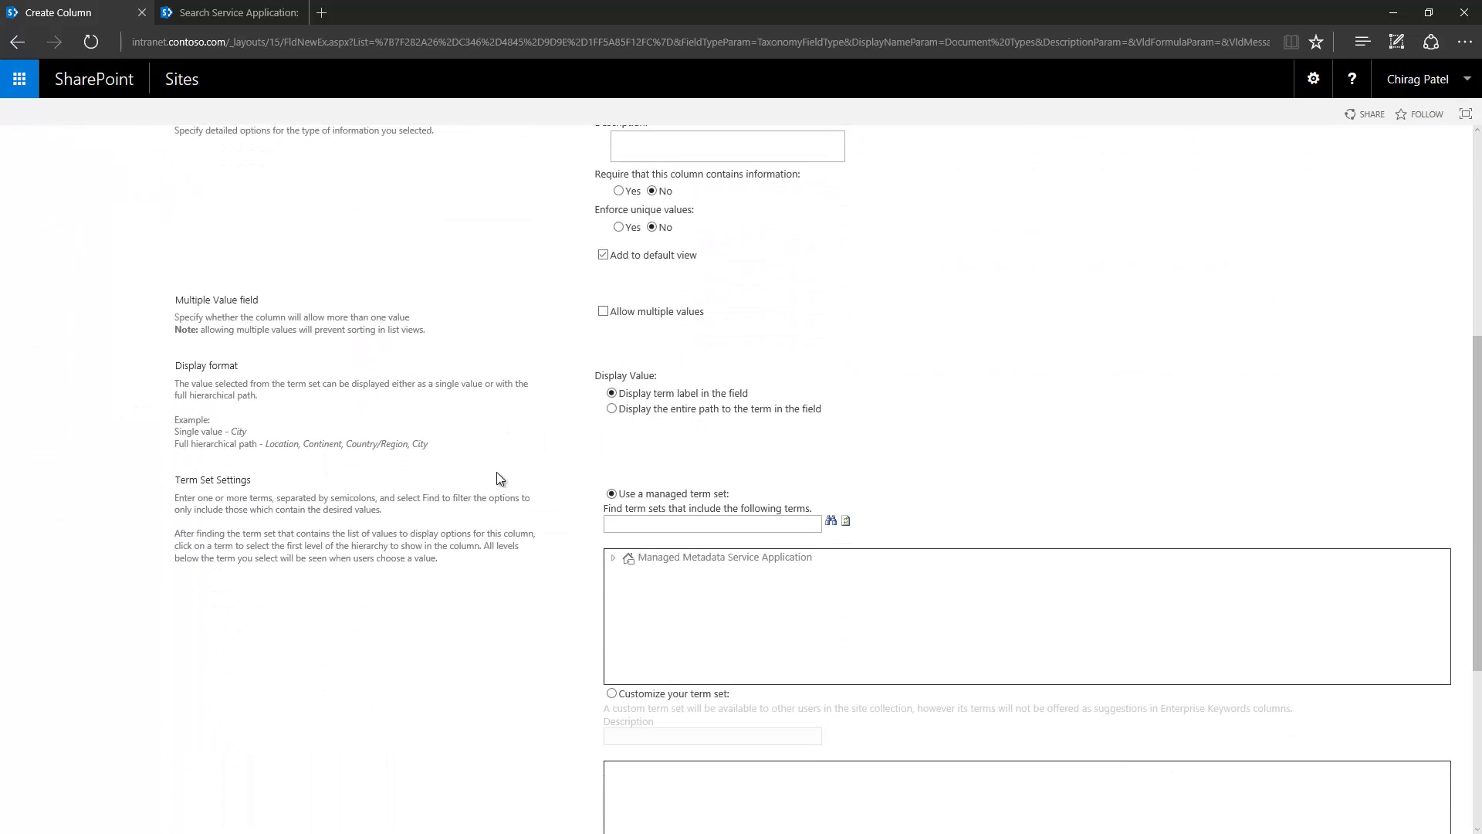
{"action": "scroll", "coordinate": [498, 478], "scroll_direction": "down", "scroll_amount": 1}
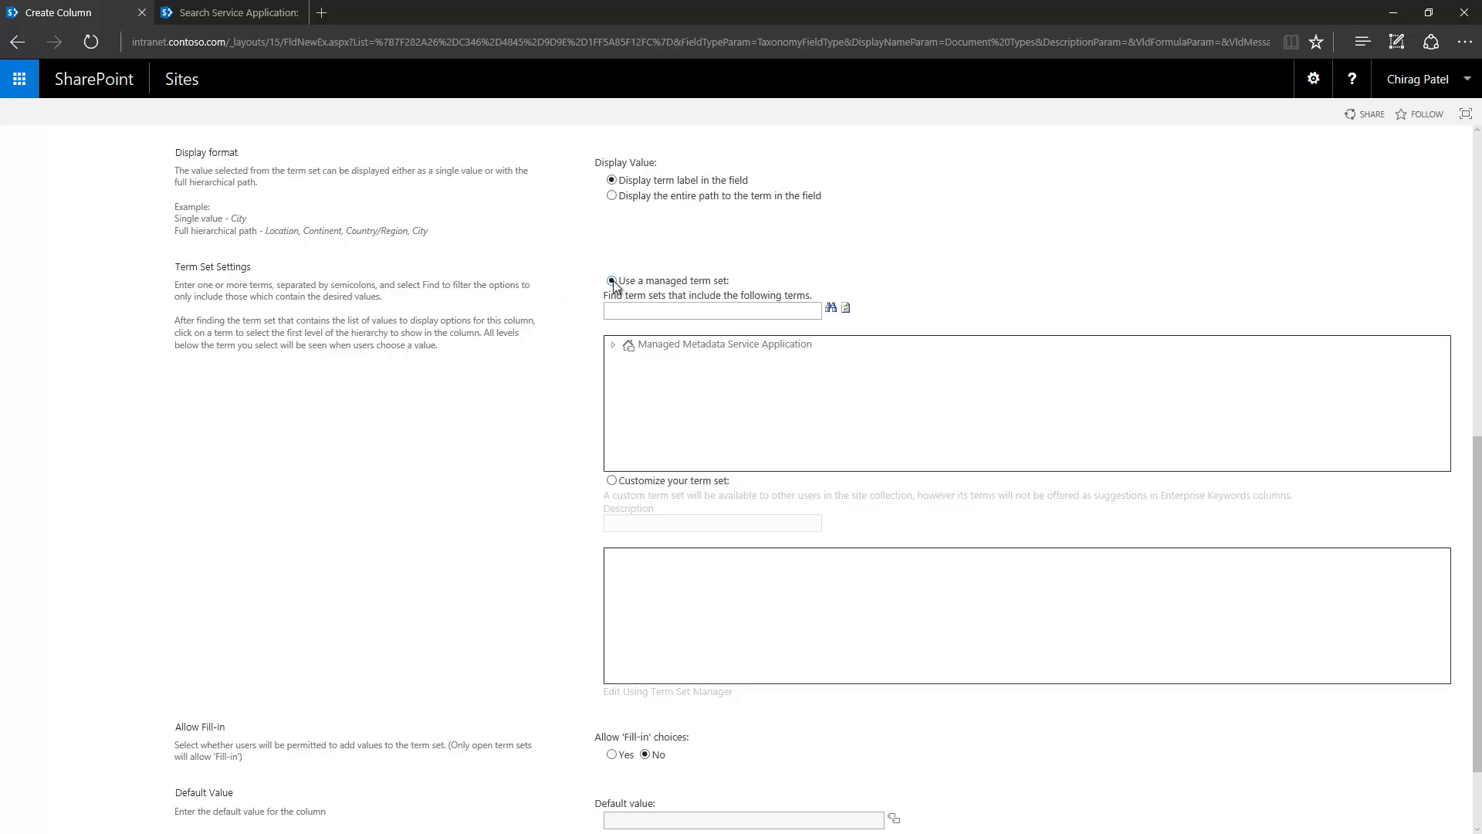
Search term sets for 'Docu' and bind the column to Corporate Taxonomy > Document Types
{"action": "left_click", "coordinate": [648, 312]}
{"action": "type", "text": "Document Types"}
{"action": "left_click", "coordinate": [830, 309]}
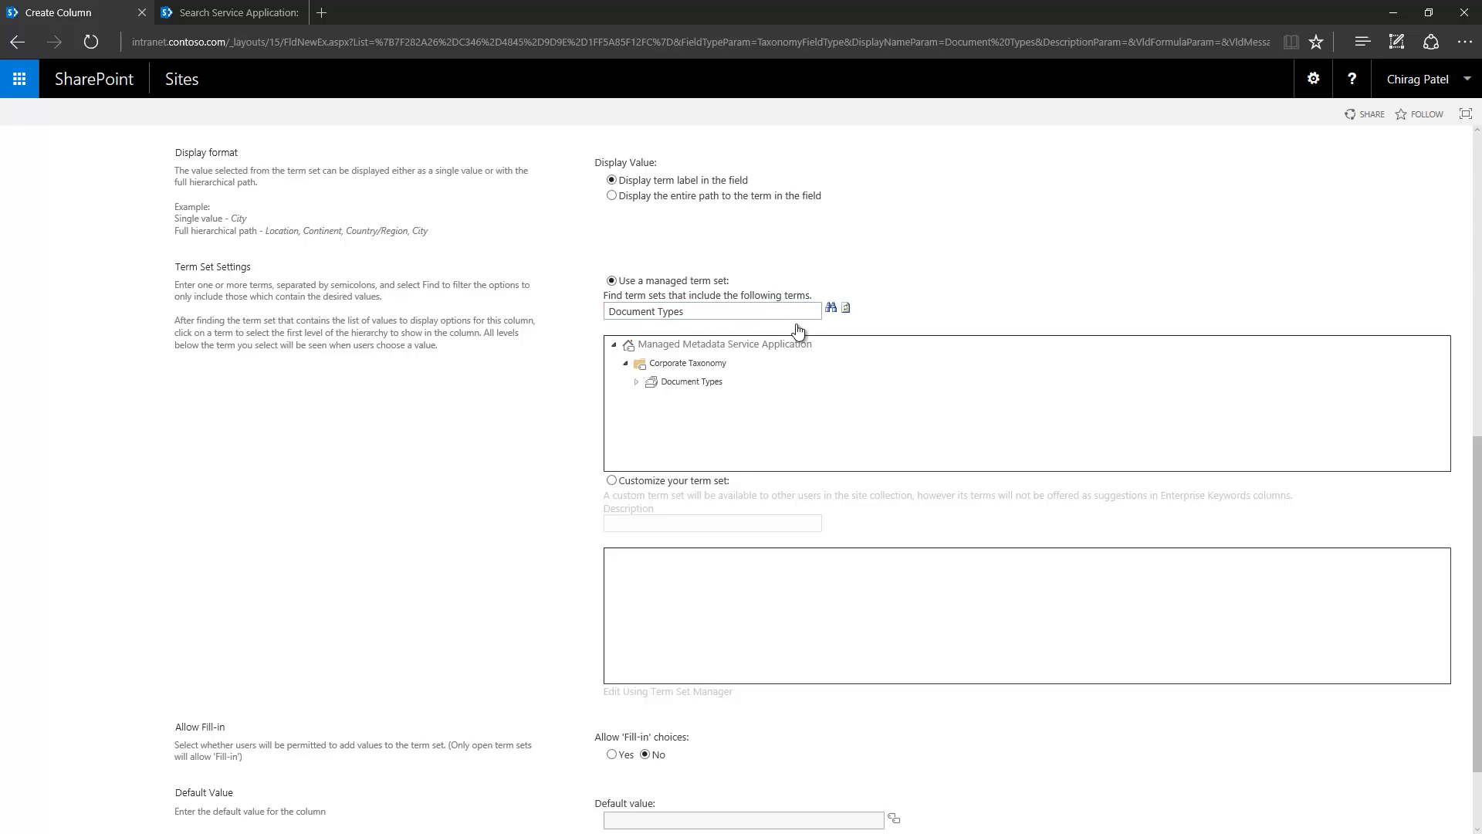
{"action": "left_click", "coordinate": [691, 384]}
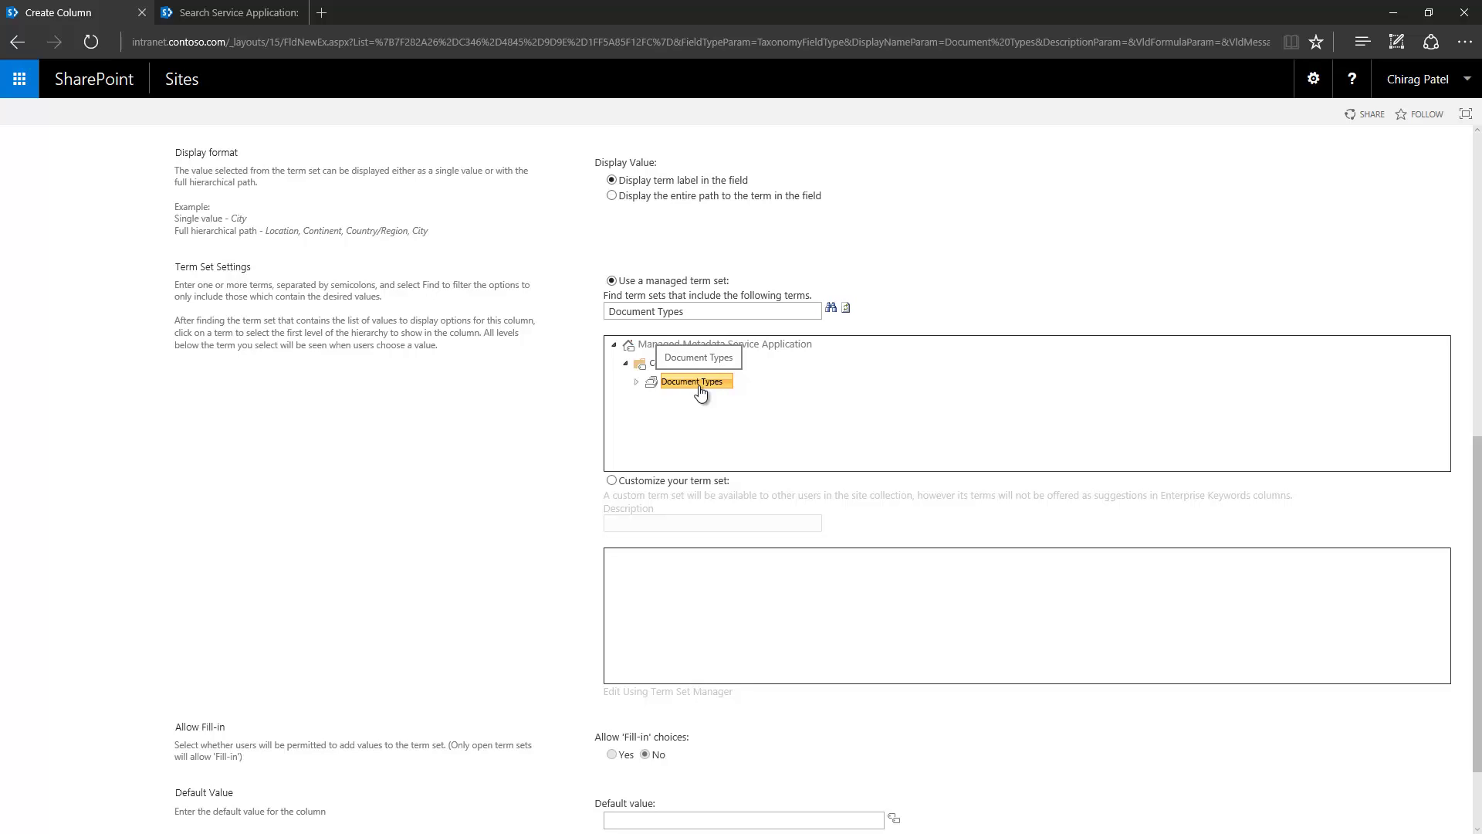
{"action": "scroll", "coordinate": [536, 387], "scroll_direction": "down", "scroll_amount": 2}
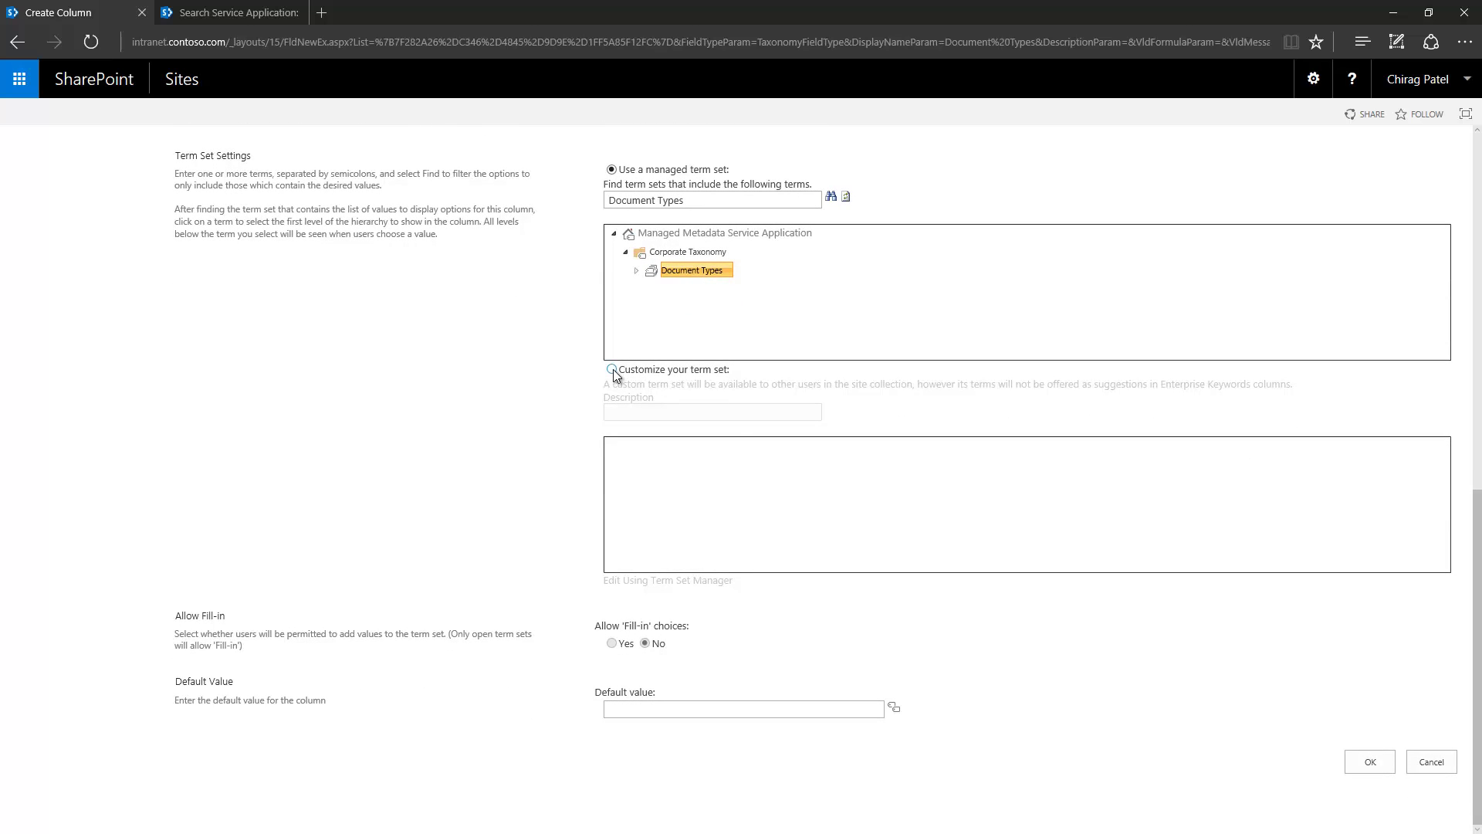
Switch the column to a customized term set and open it in the Term Set Manager
{"action": "left_click", "coordinate": [613, 369]}
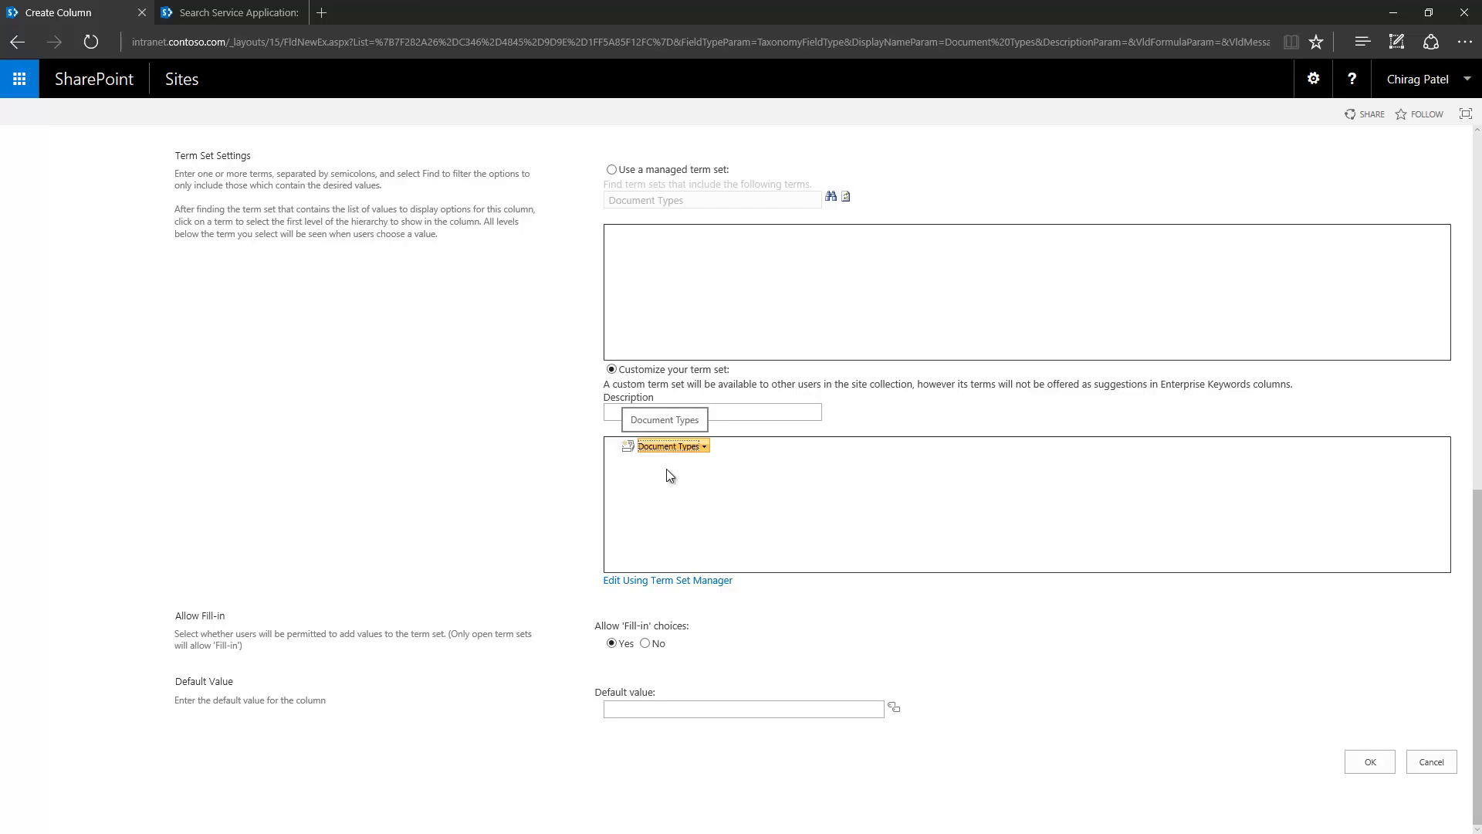
{"action": "left_click", "coordinate": [651, 583]}
{"action": "left_click", "coordinate": [640, 473]}
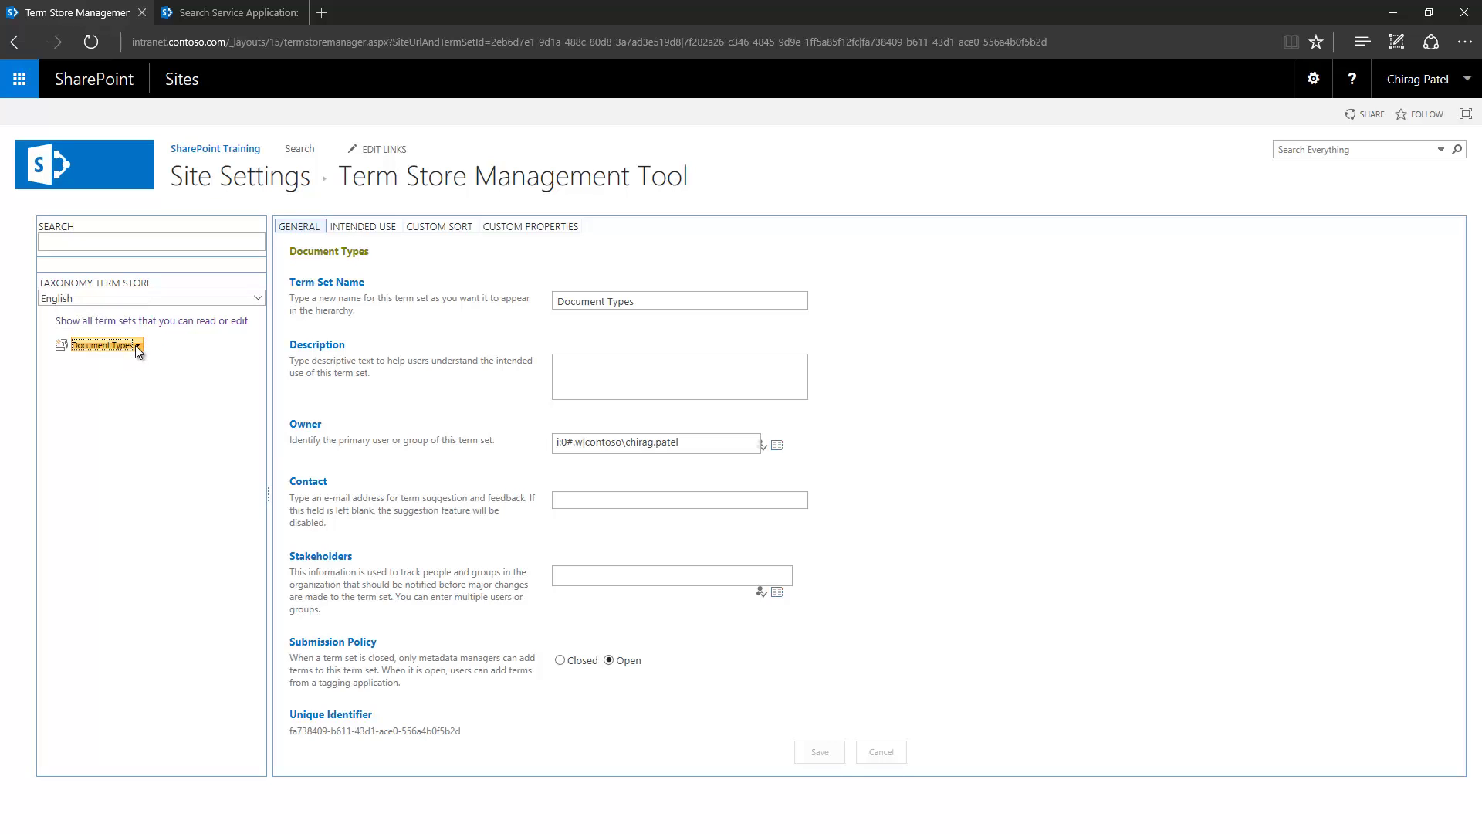
Create the terms 'Cover Page' and 'Flyer' under the Document Types term set
{"action": "left_click", "coordinate": [137, 345]}
{"action": "left_click", "coordinate": [173, 368]}
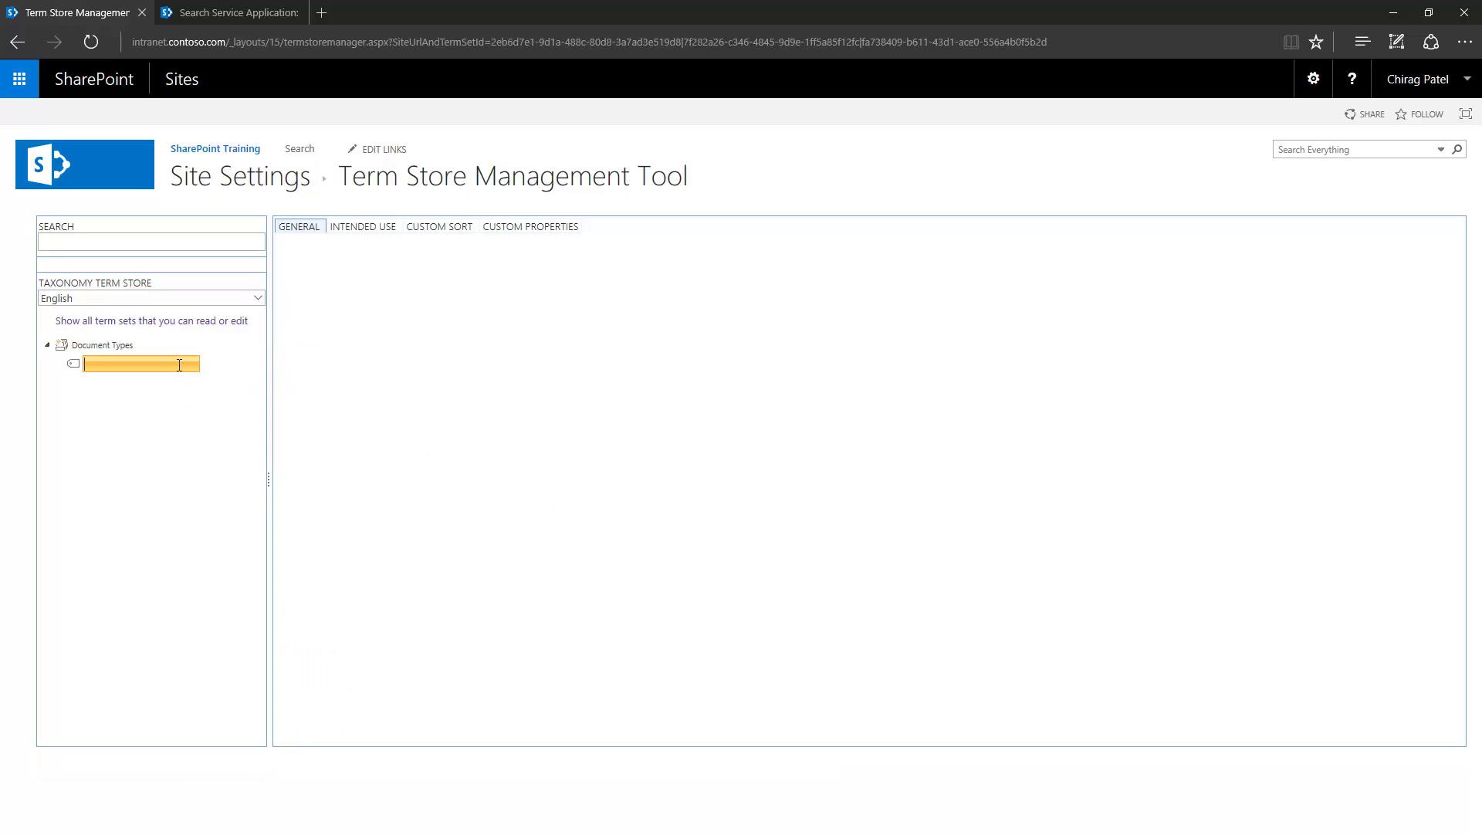
{"action": "type", "text": "Cover Page"}
{"action": "key", "text": "Return"}
{"action": "type", "text": "Flyer"}
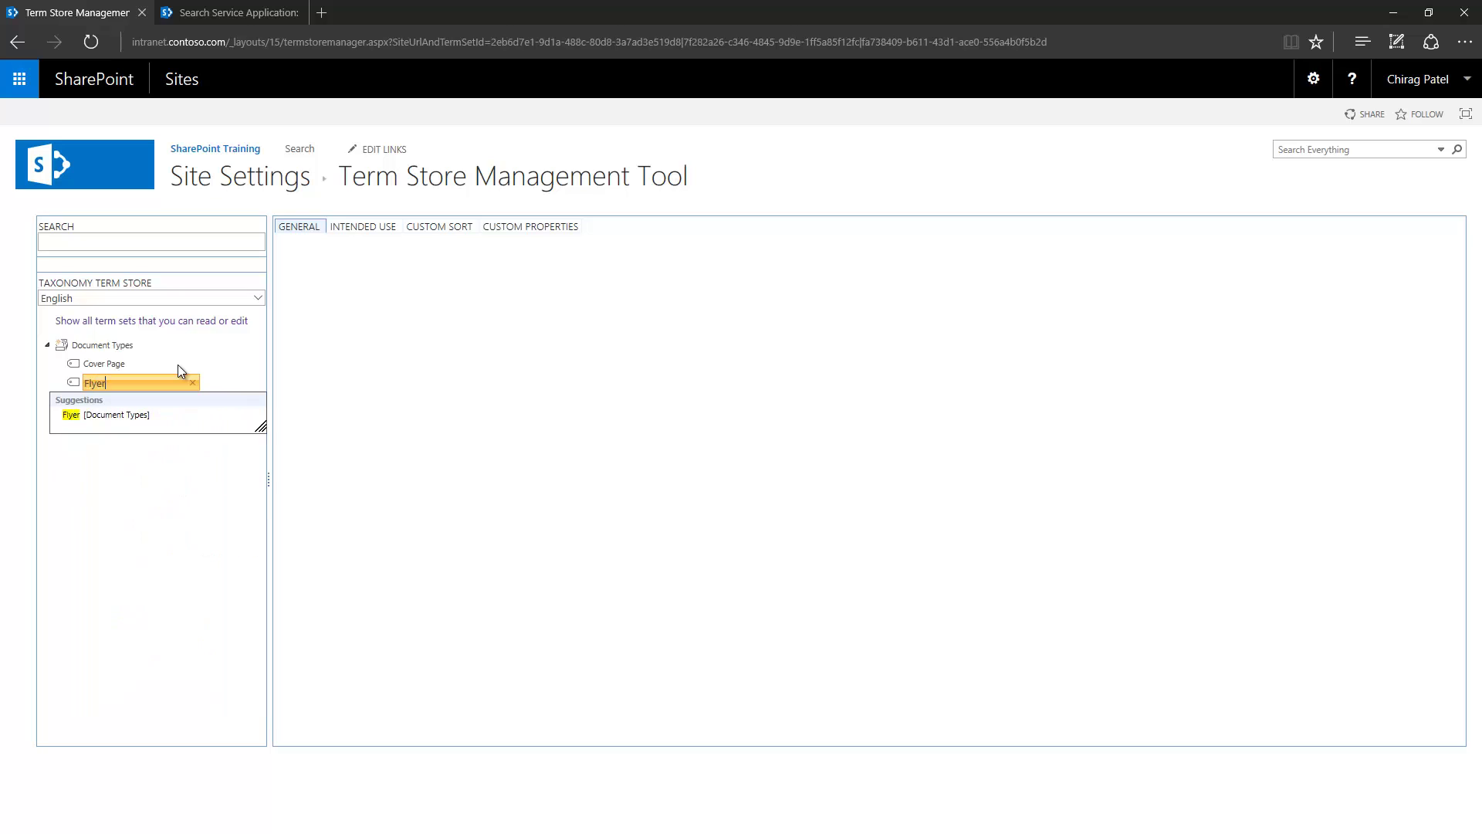
{"action": "key", "text": "Return"}
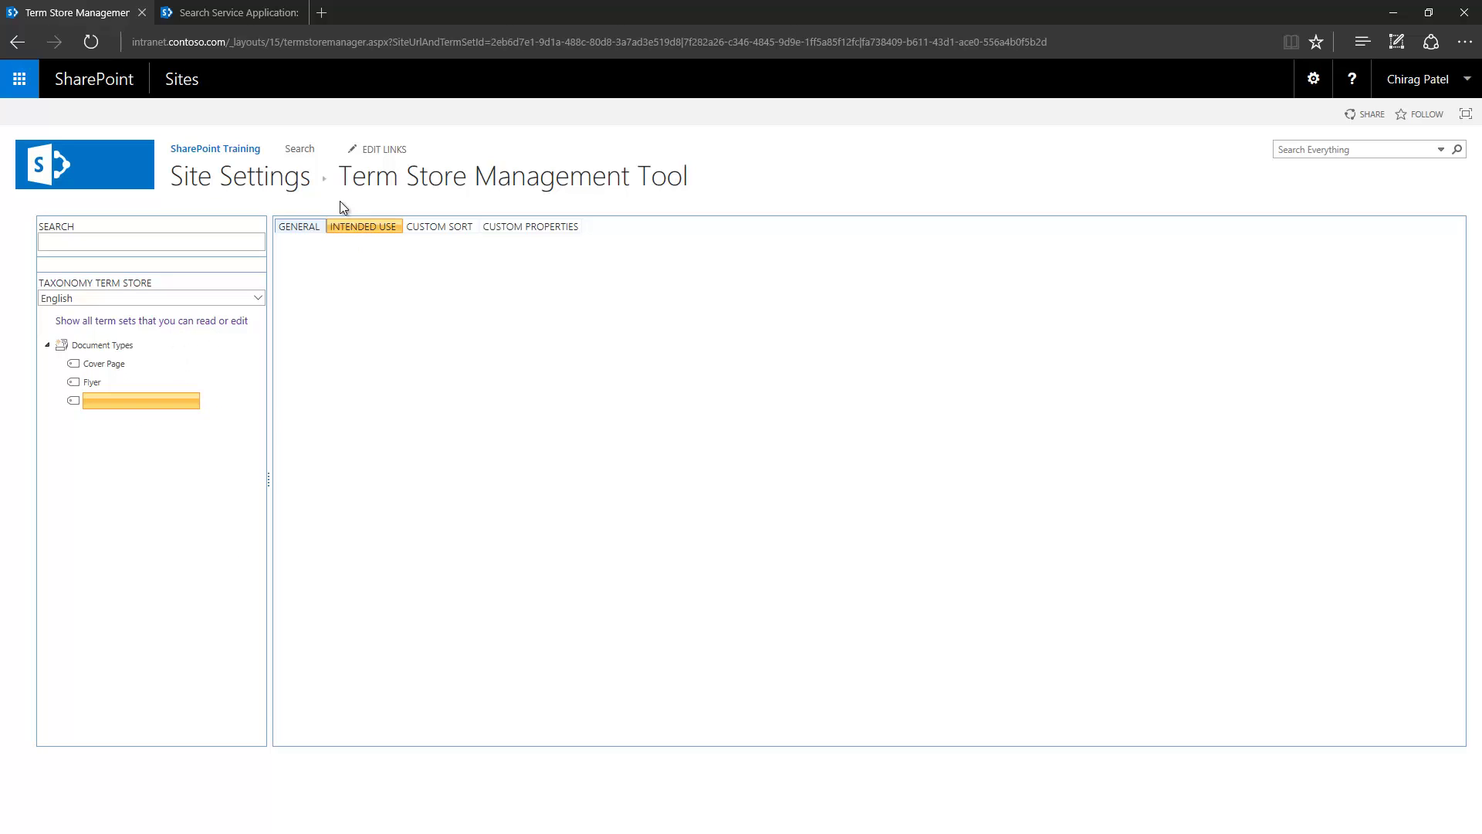
Return to the Documents library via the SharePoint Training home page
{"action": "left_click", "coordinate": [224, 154]}
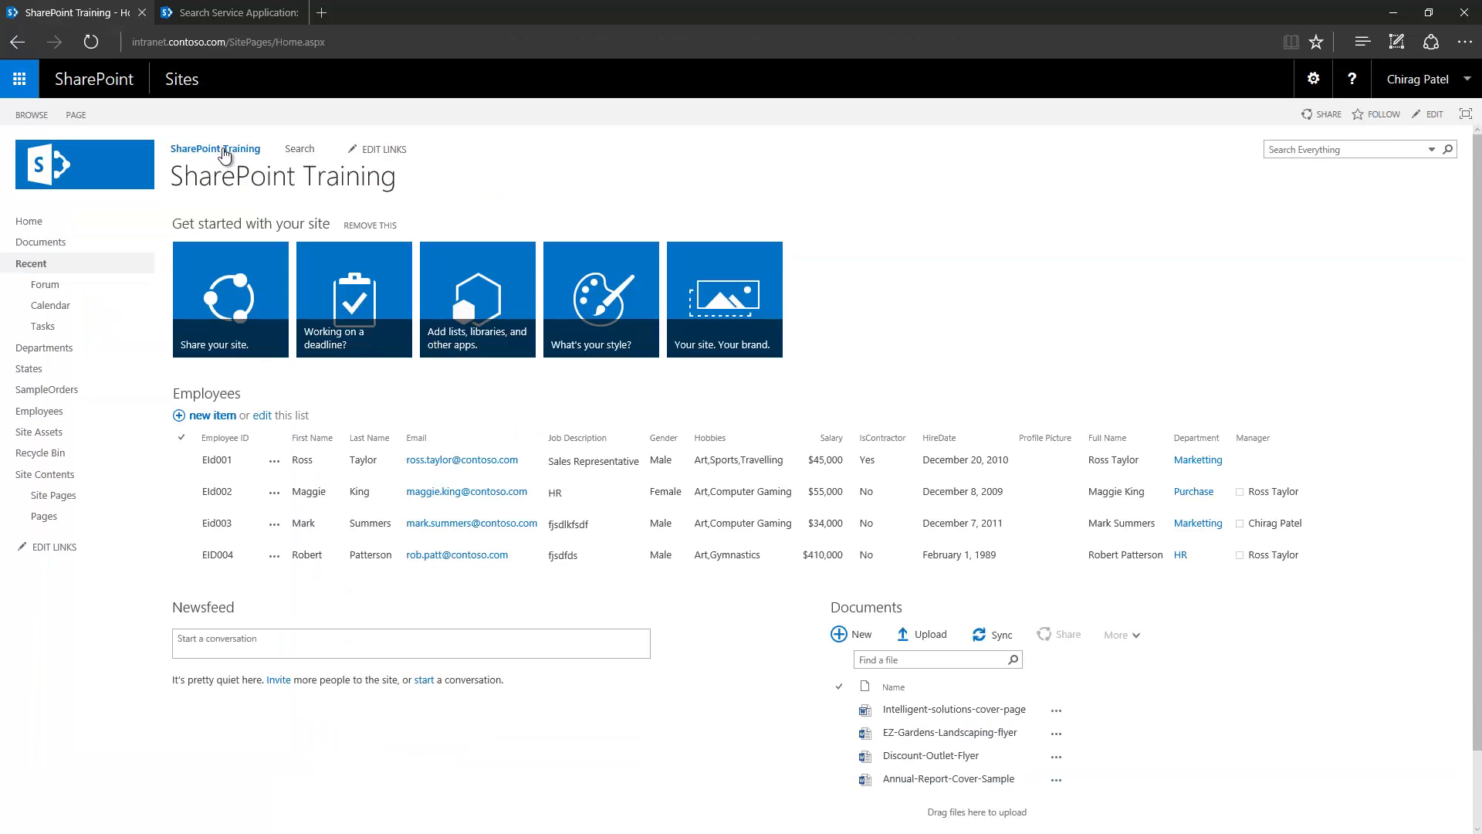
{"action": "left_click", "coordinate": [104, 244]}
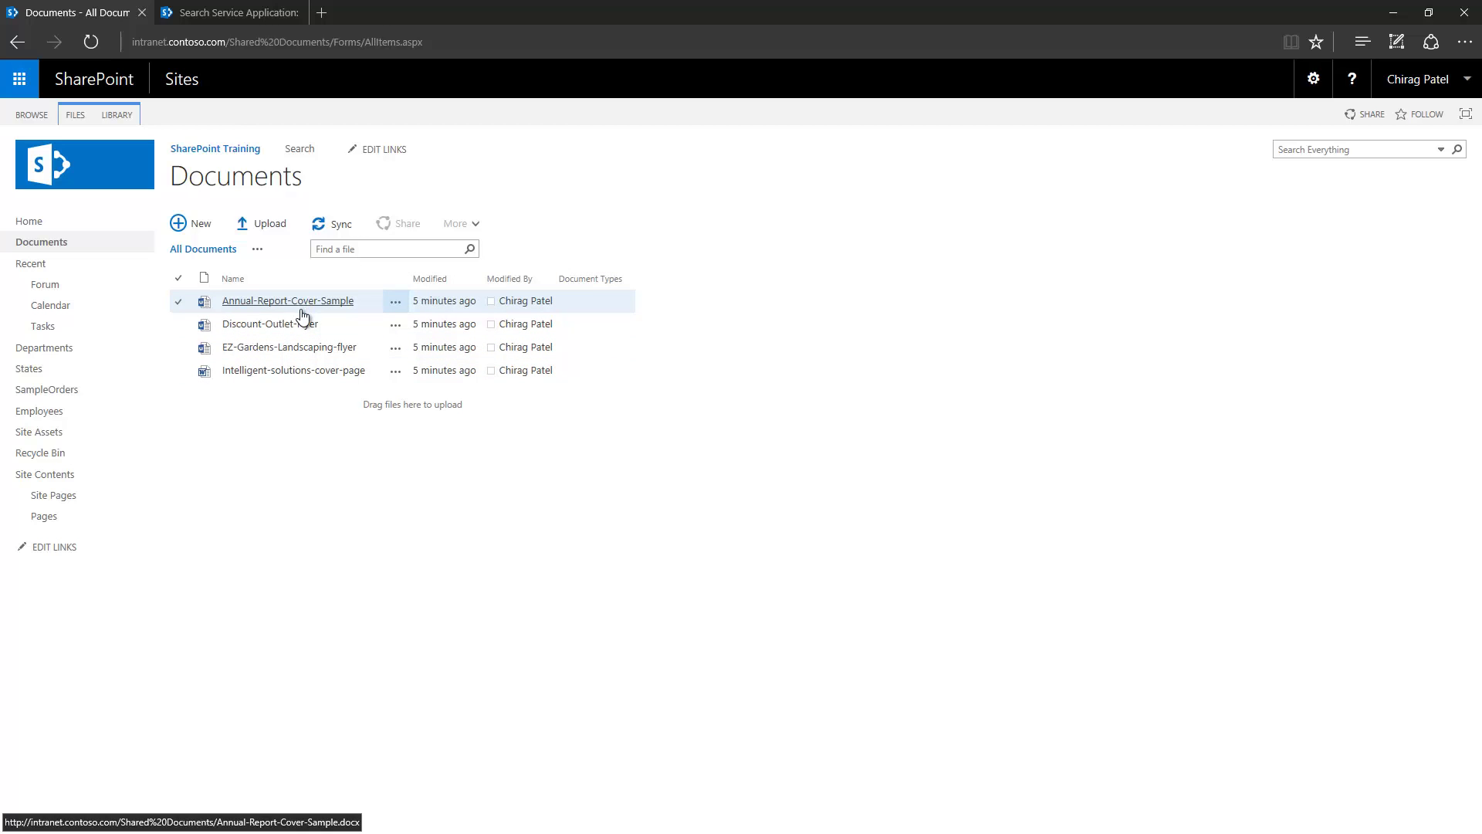
In Quick Edit, tag Annual-Report-Cover-Sample as Cover Page and Discount-Outlet-Flyer as Flyer
{"action": "left_click", "coordinate": [121, 116]}
{"action": "left_click", "coordinate": [68, 176]}
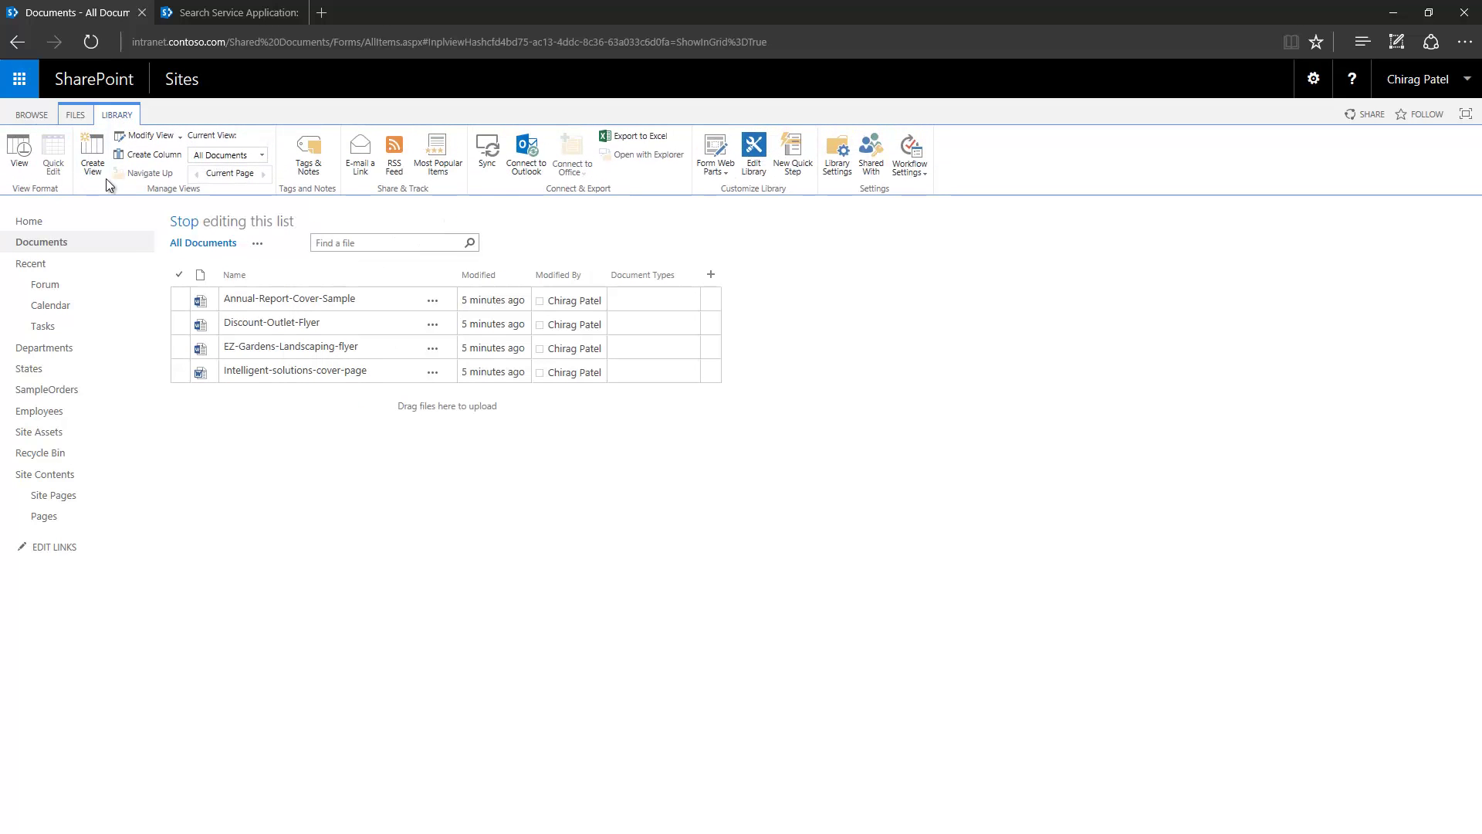
{"action": "left_click", "coordinate": [649, 303]}
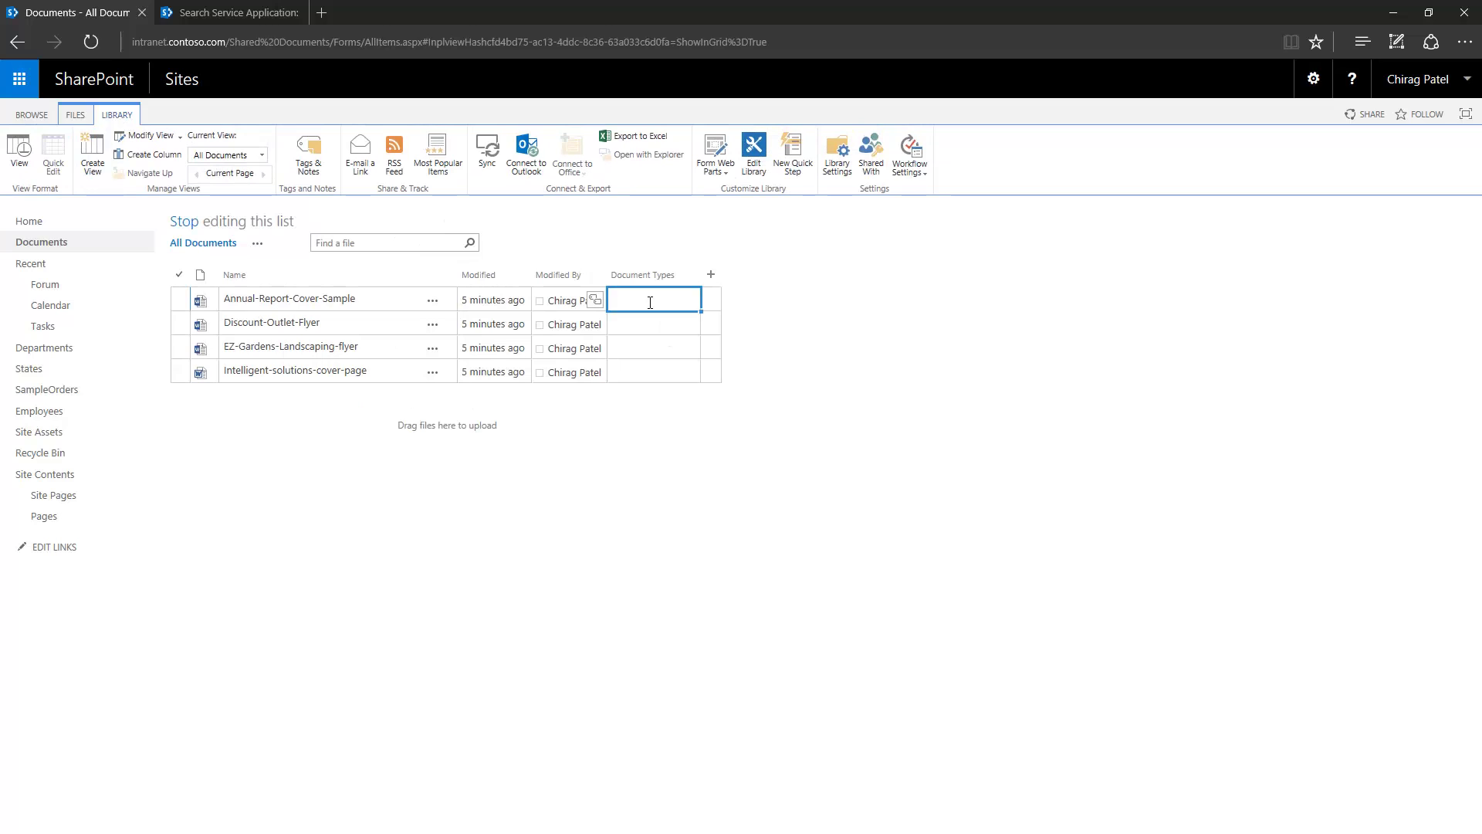
{"action": "type", "text": "conver"}
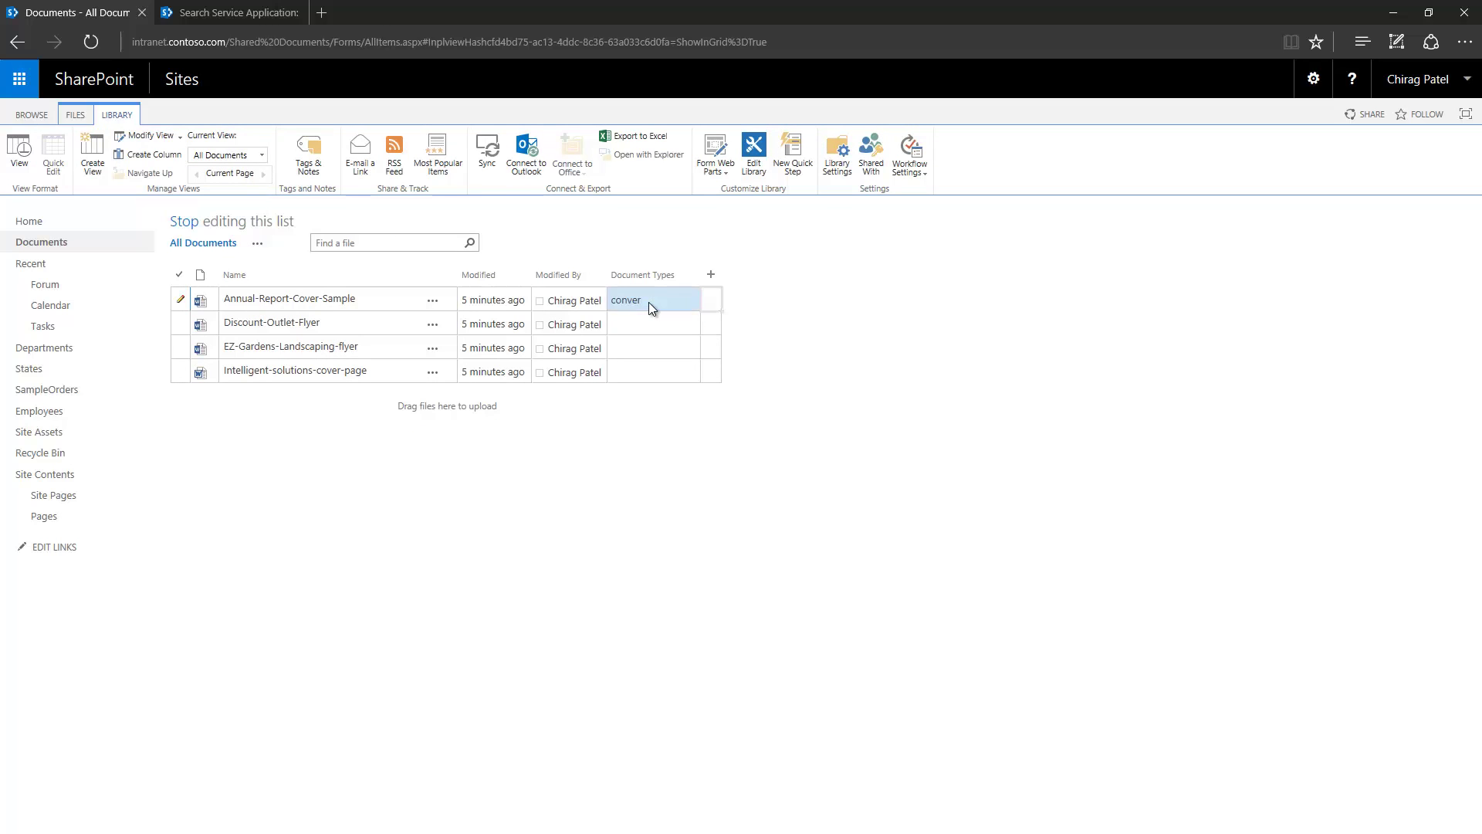
{"action": "left_click", "coordinate": [649, 302]}
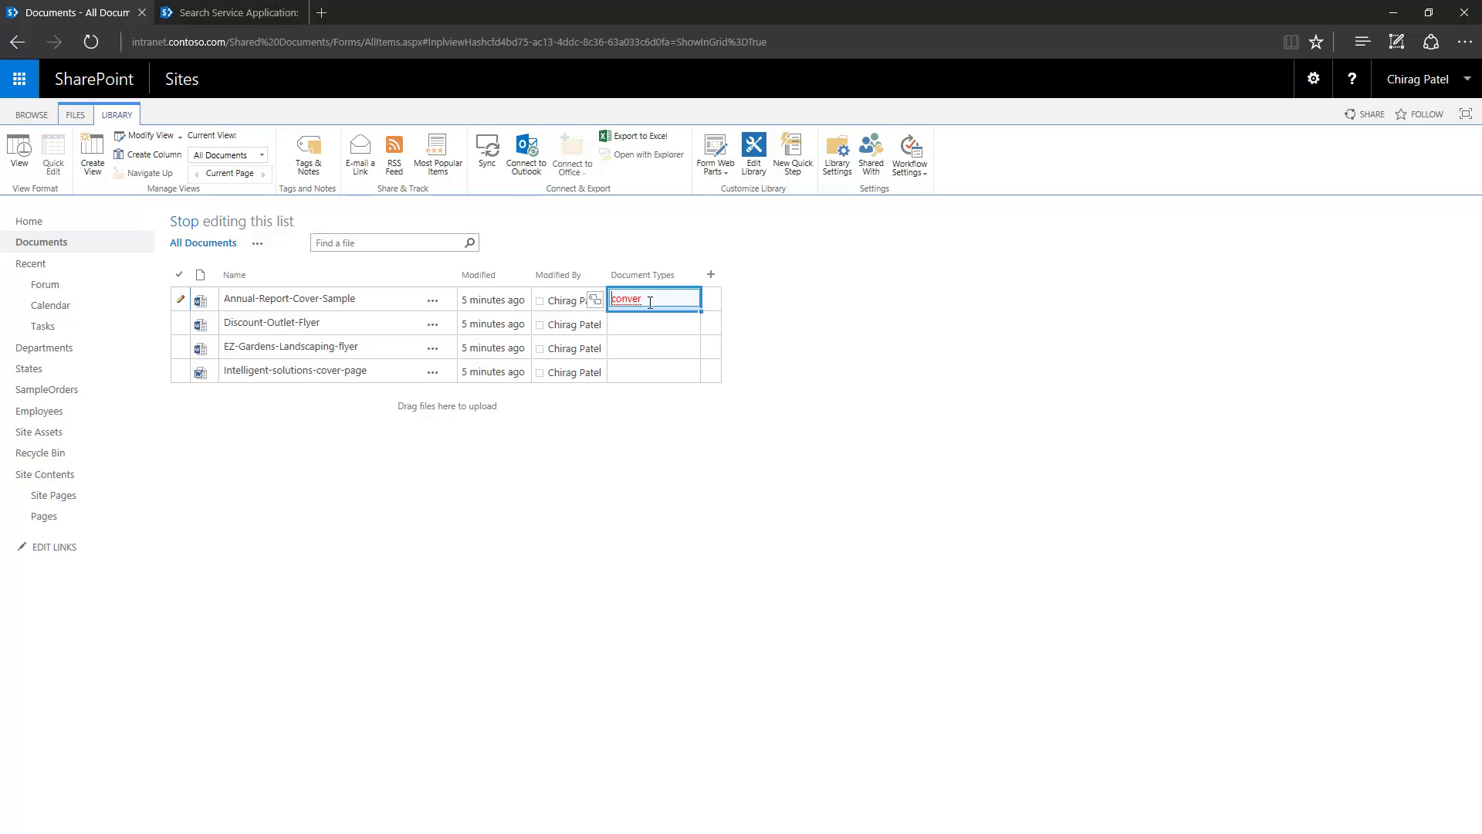
{"action": "key", "text": "BackSpace"}
{"action": "key", "text": "BackSpace"}
{"action": "key", "text": "BackSpace"}
{"action": "key", "text": "BackSpace"}
{"action": "key", "text": "BackSpace"}
{"action": "key", "text": "BackSpace"}
{"action": "type", "text": "co"}
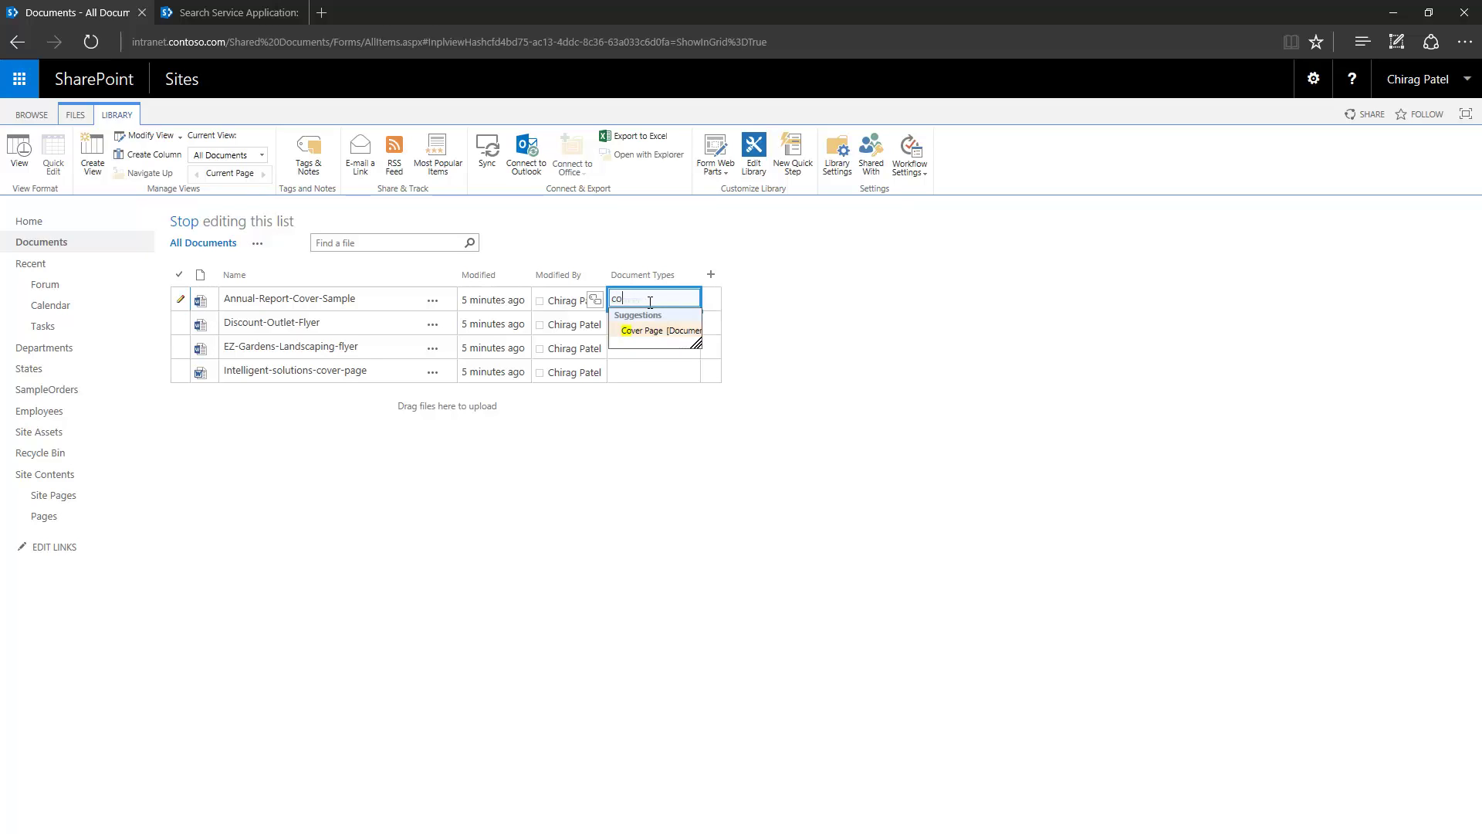
{"action": "key", "text": "Return"}
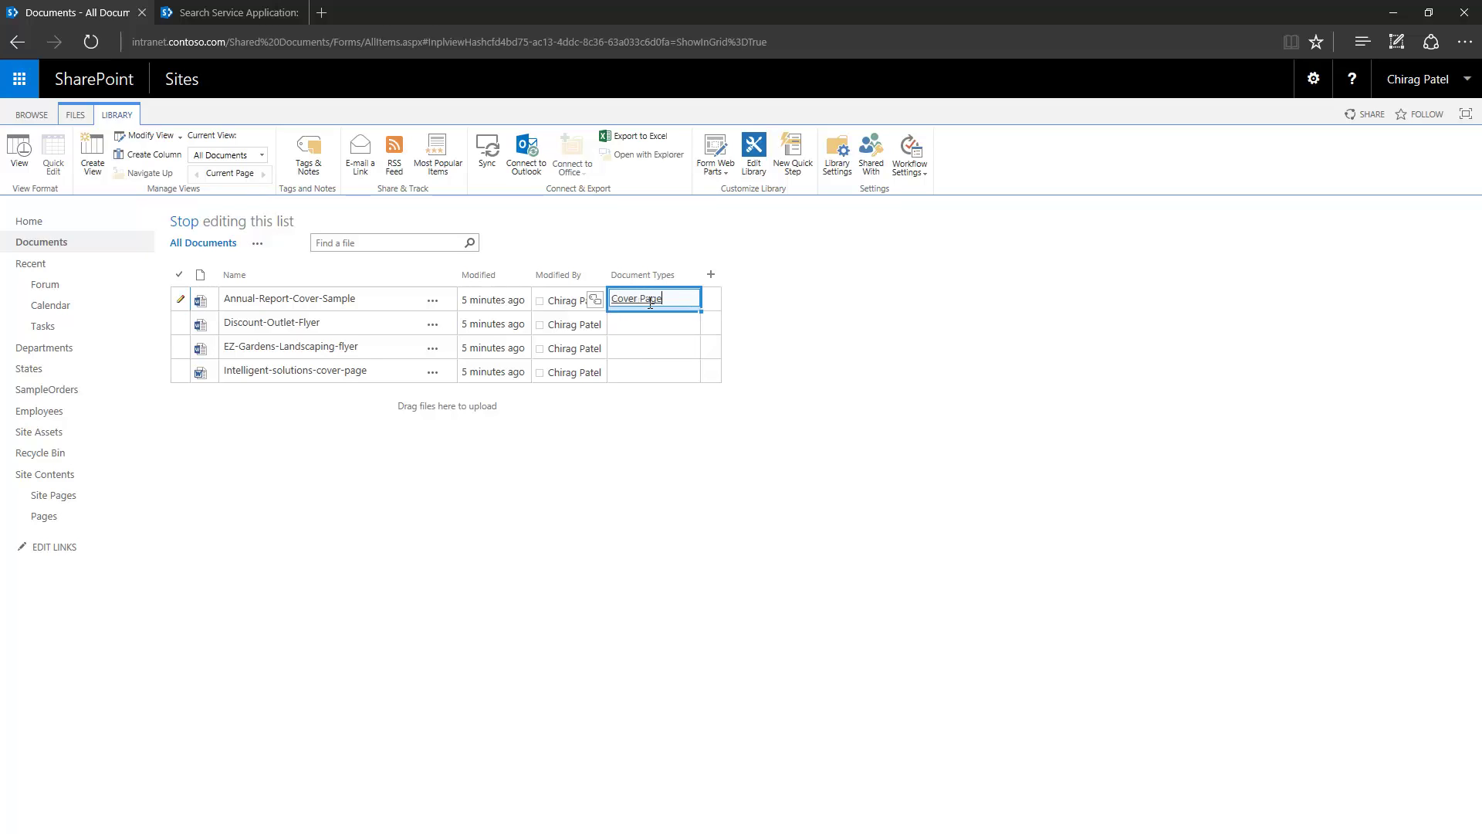
{"action": "left_click", "coordinate": [647, 323]}
{"action": "type", "text": "fl"}
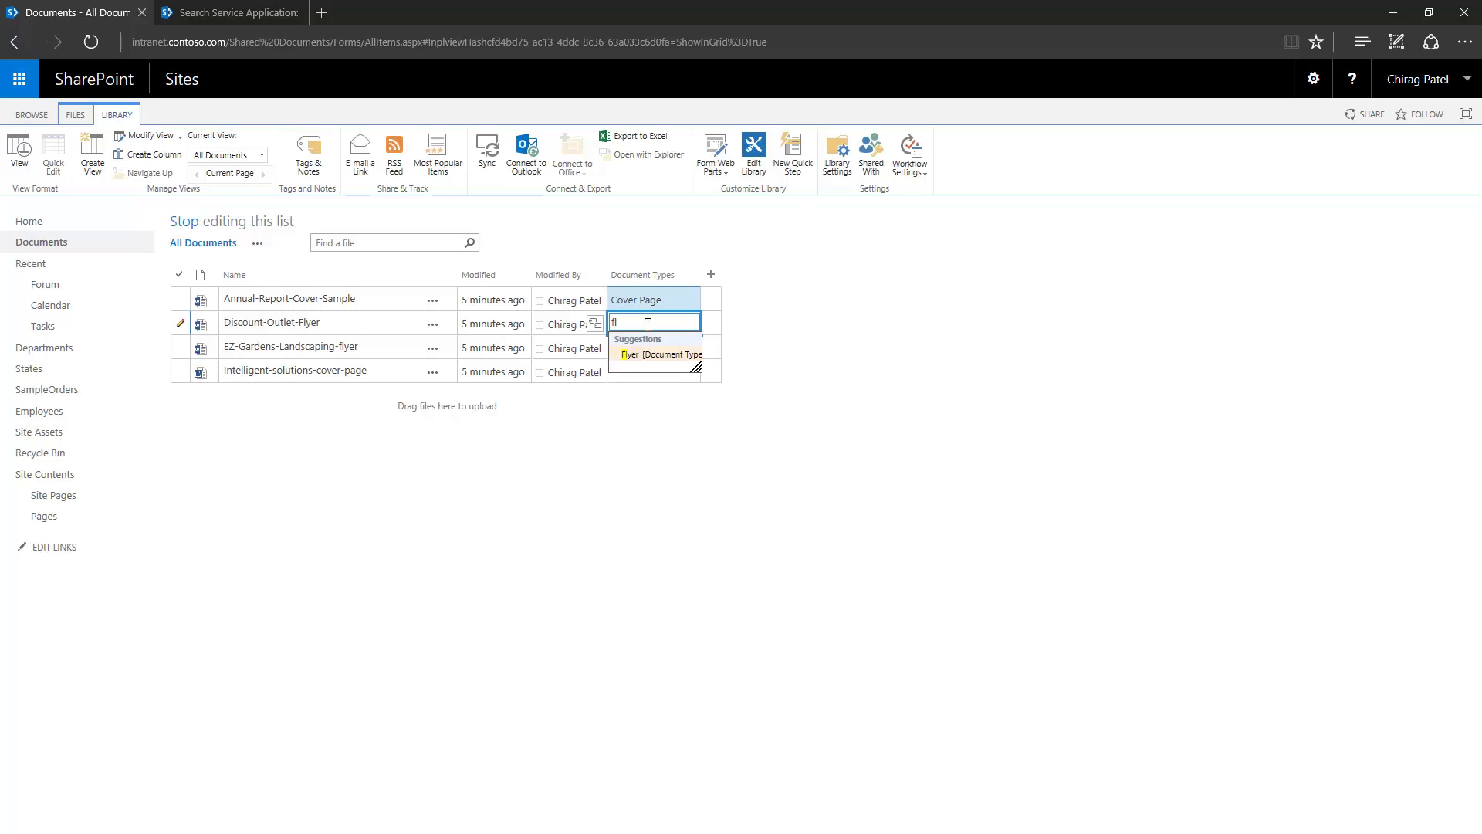
{"action": "key", "text": "Return"}
Tag EZ-Gardens-Landscaping-flyer as Flyer and Intelligent-solutions-cover-page as Cover Page
{"action": "left_click", "coordinate": [675, 354]}
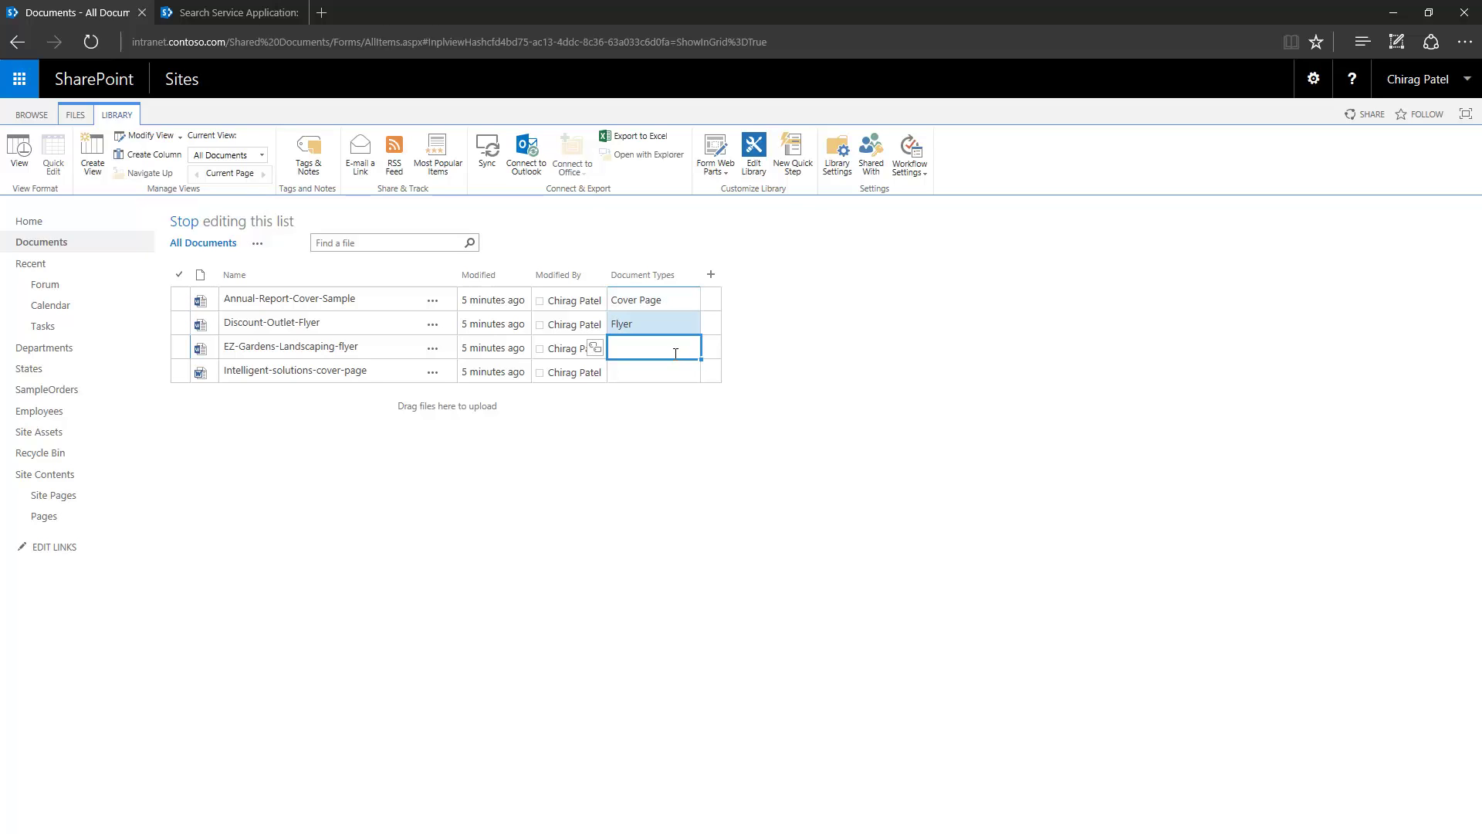
{"action": "type", "text": "co"}
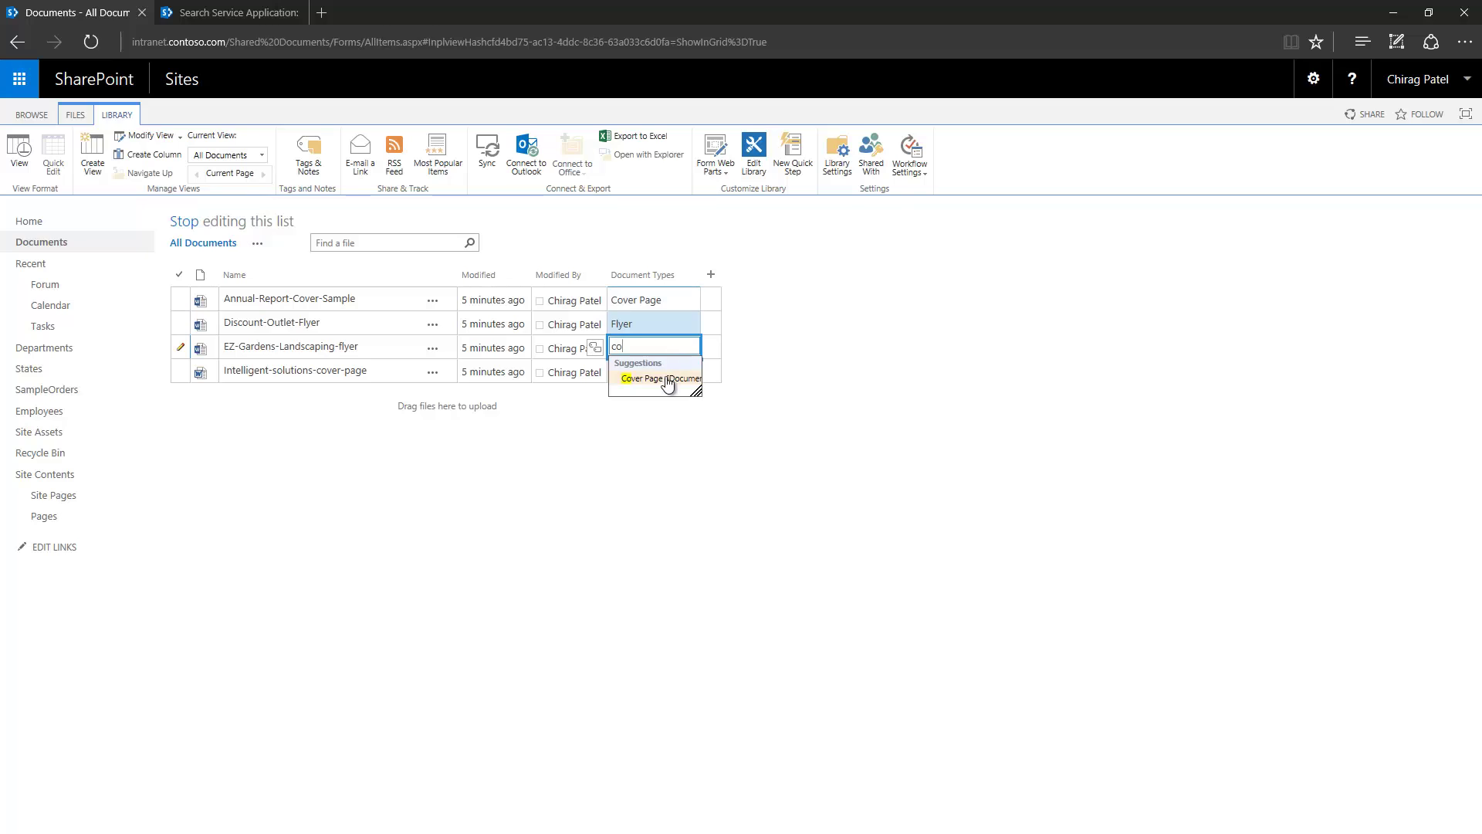
{"action": "left_click", "coordinate": [639, 370]}
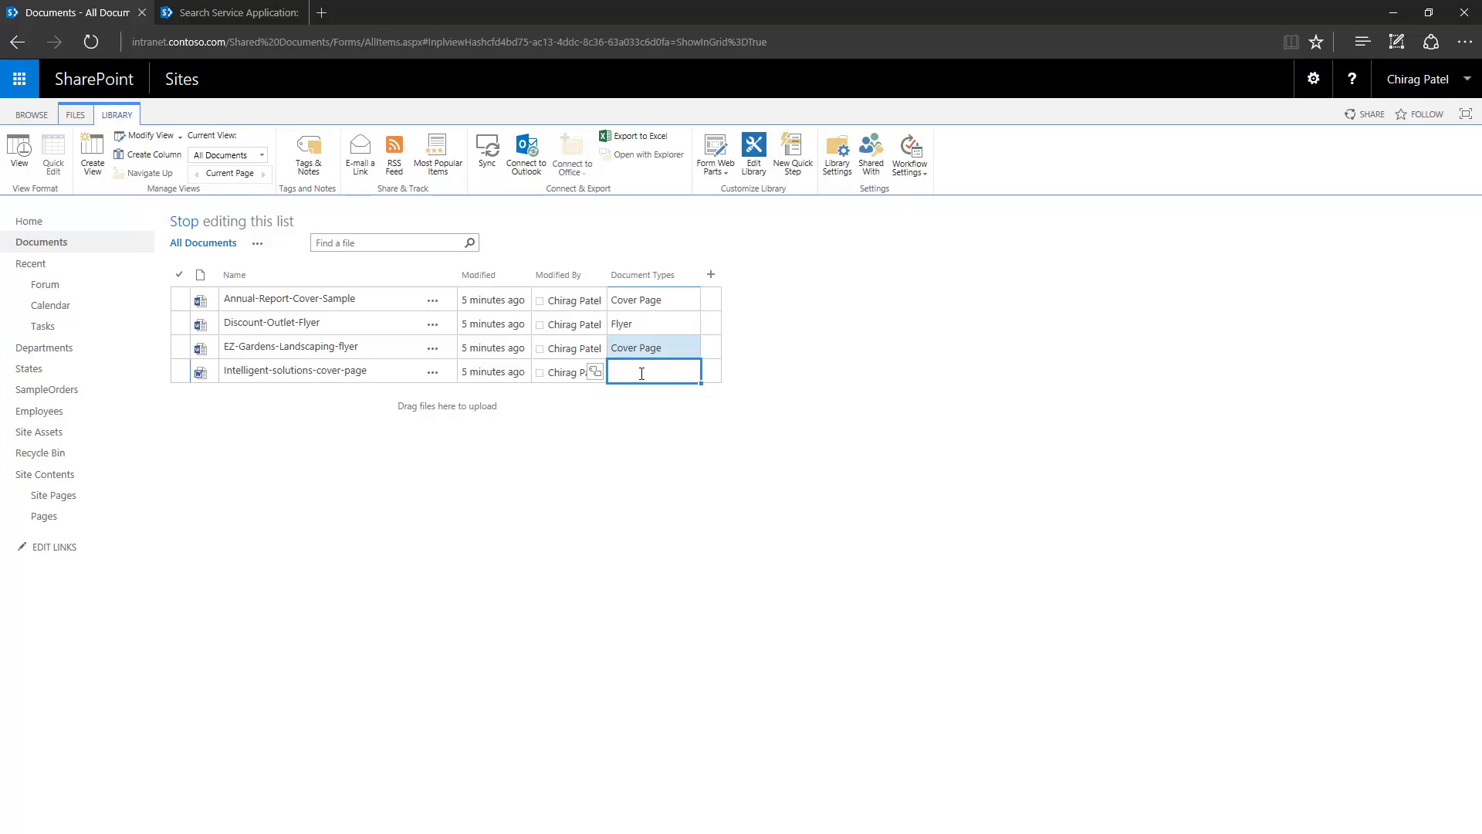
{"action": "left_click", "coordinate": [674, 358]}
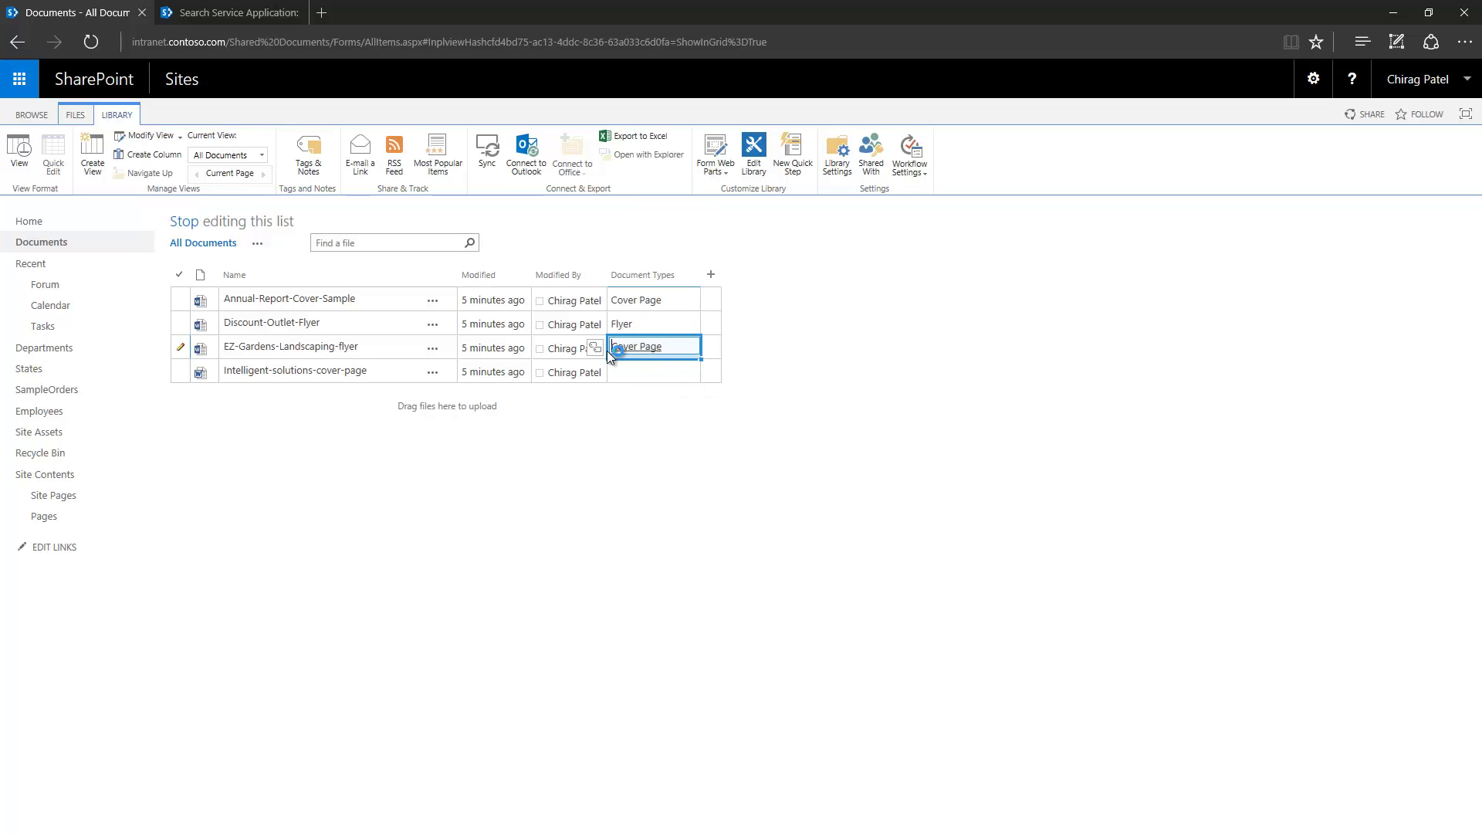
{"action": "key", "text": "BackSpace"}
{"action": "key", "text": "BackSpace"}
{"action": "key", "text": "BackSpace"}
{"action": "key", "text": "BackSpace"}
{"action": "key", "text": "BackSpace"}
{"action": "key", "text": "BackSpace"}
{"action": "key", "text": "BackSpace"}
{"action": "key", "text": "BackSpace"}
{"action": "key", "text": "BackSpace"}
{"action": "type", "text": "Flyer"}
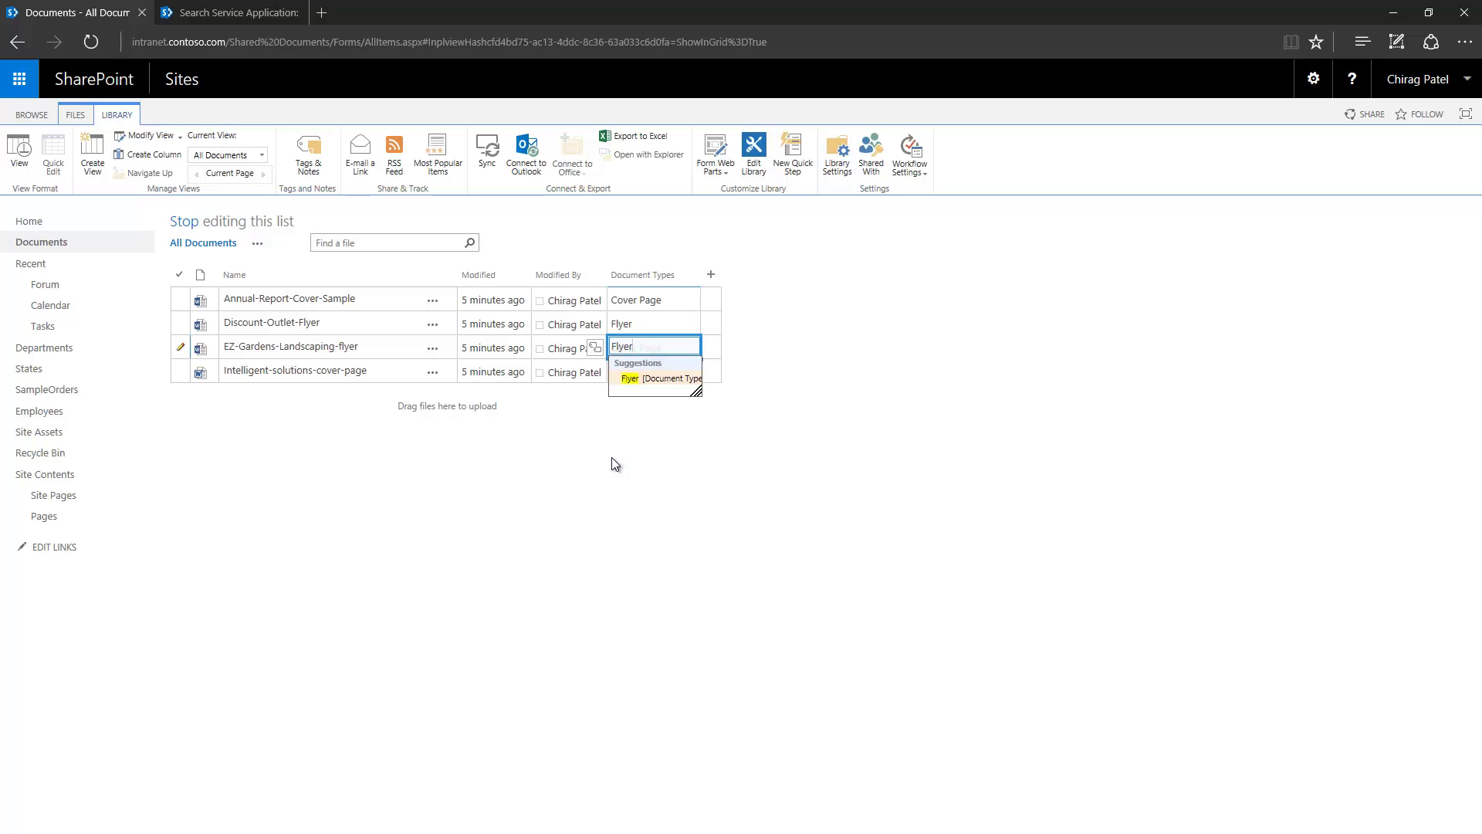
{"action": "left_click", "coordinate": [642, 379]}
{"action": "key", "text": "Return"}
{"action": "type", "text": "Cover"}
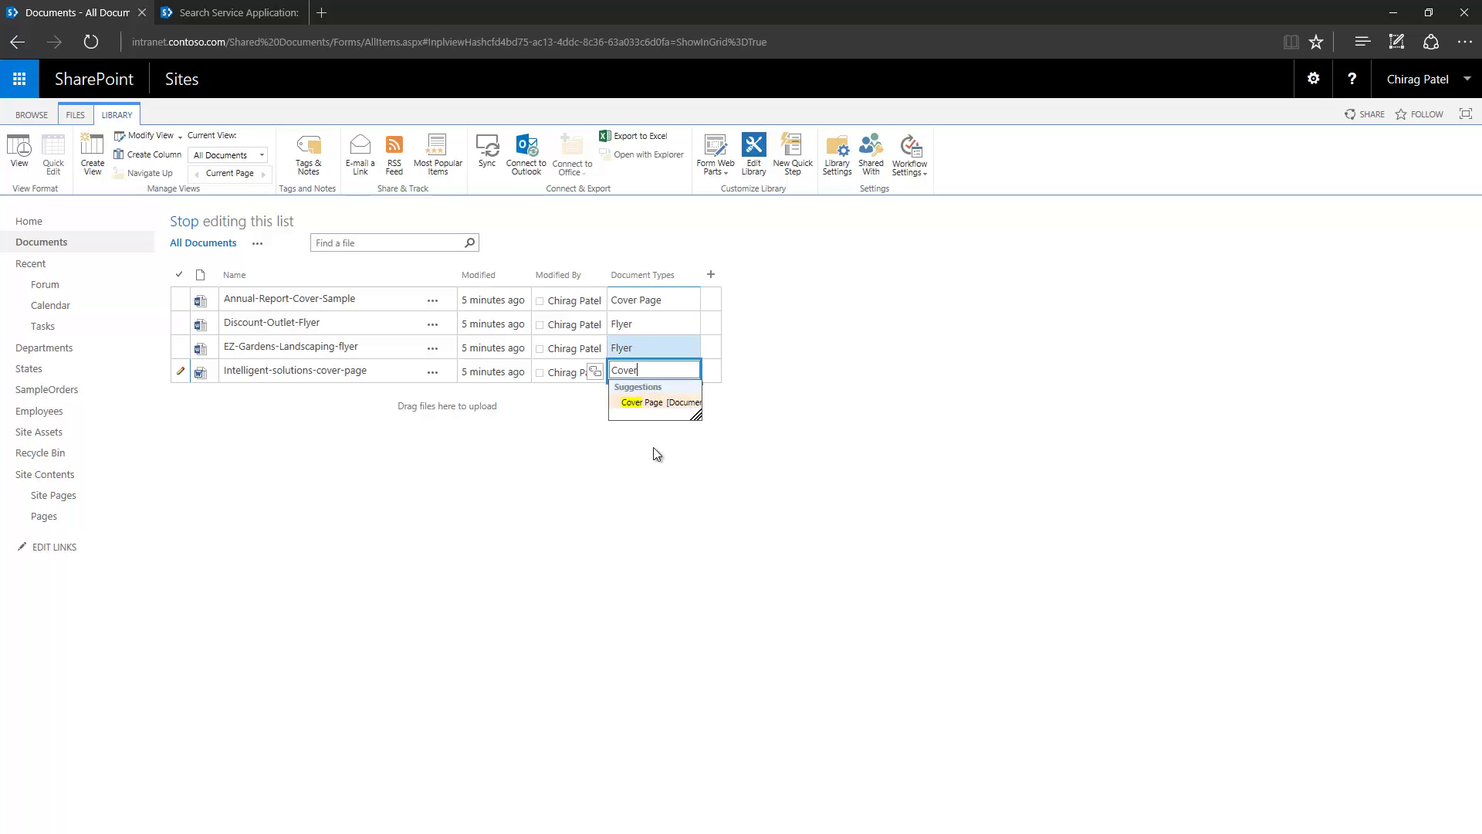
{"action": "left_click", "coordinate": [657, 402]}
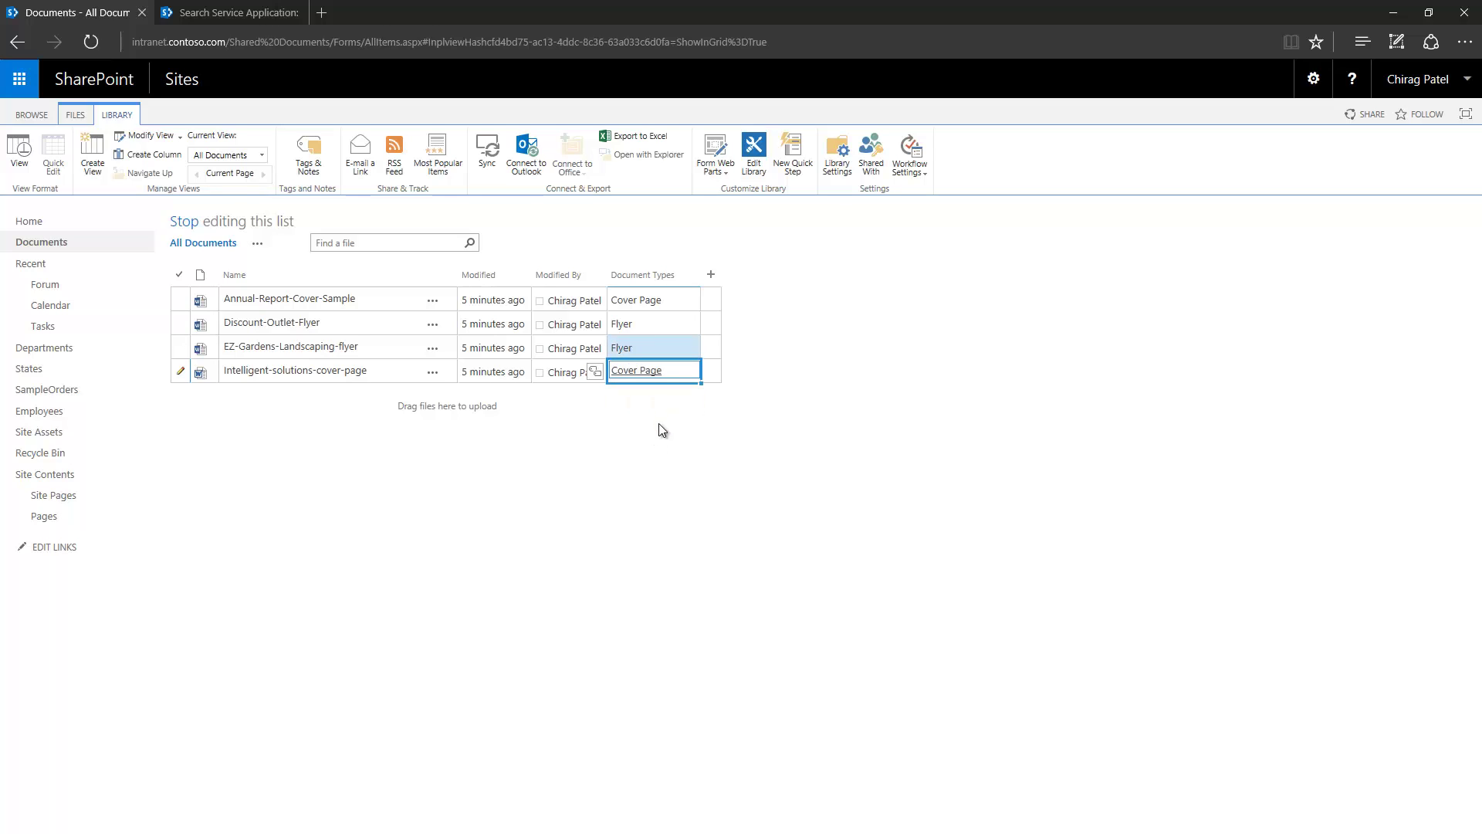
Save the Document Types tags by leaving grid editing, then select Intelligent-solutions-cover-page
{"action": "left_click", "coordinate": [186, 222]}
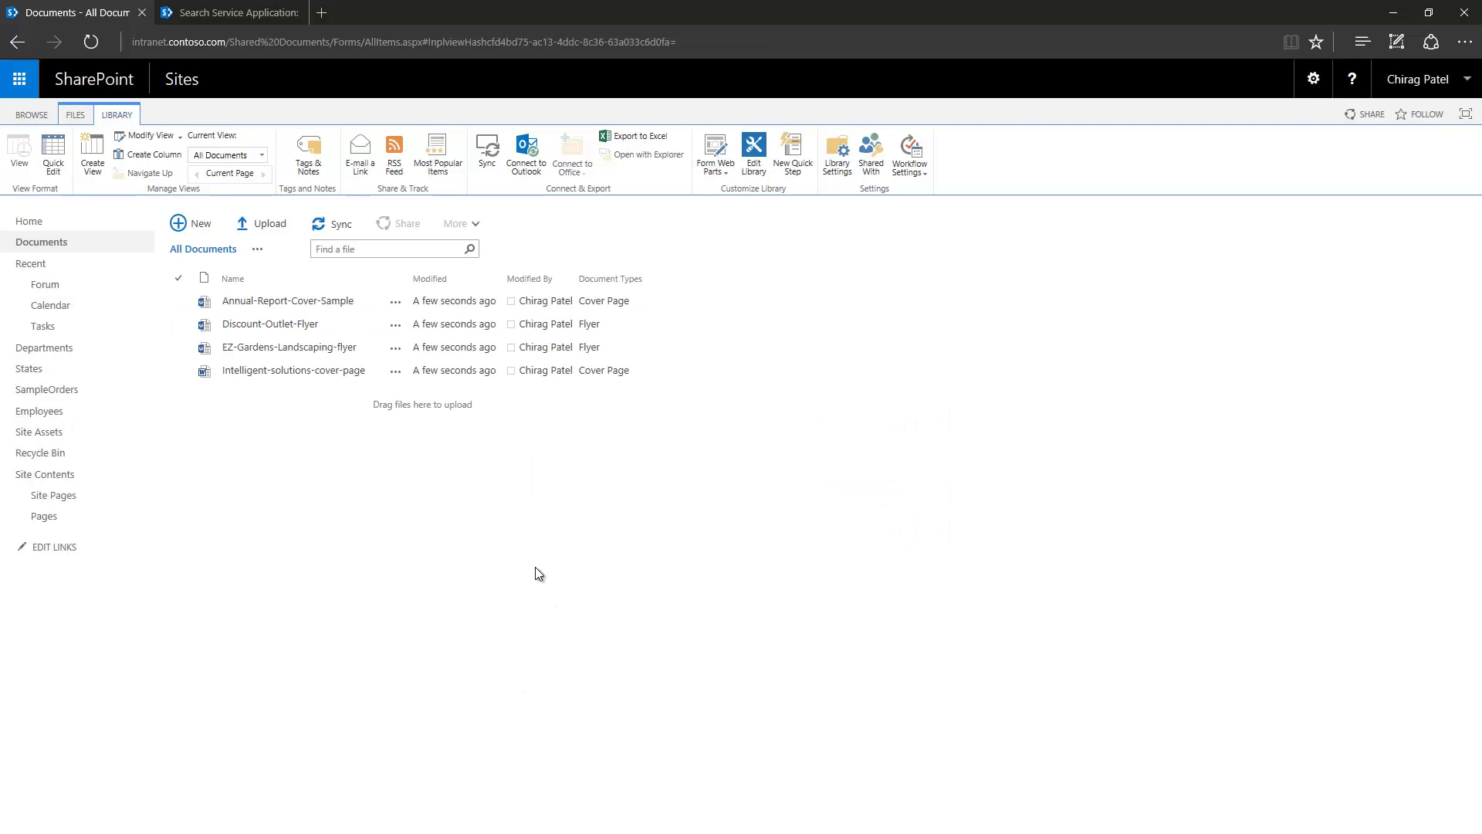
{"action": "left_click", "coordinate": [596, 370]}
{"action": "left_click", "coordinate": [1311, 82]}
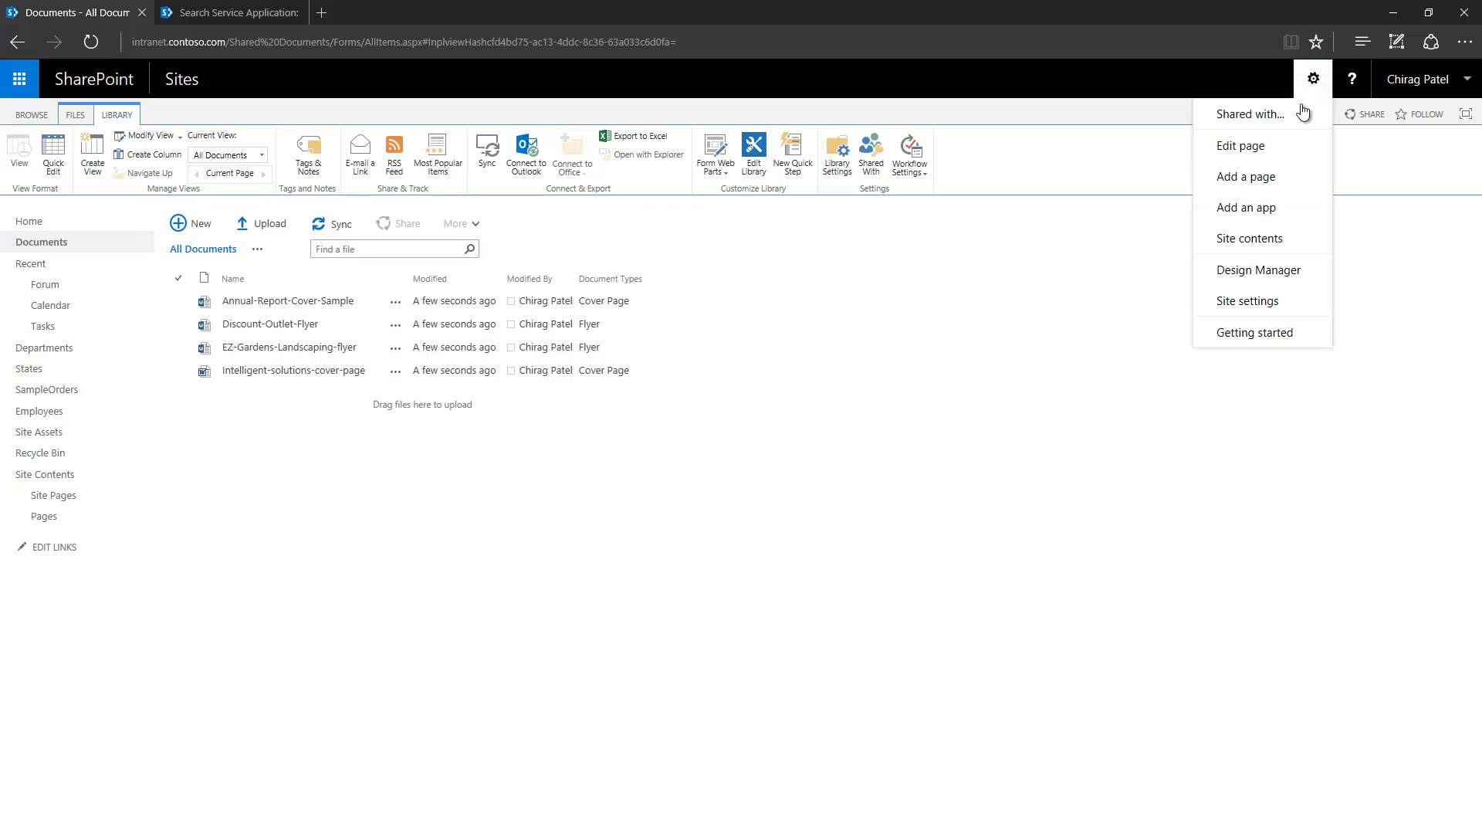
Open Term store management from Site Settings and browse the term groups
{"action": "left_click", "coordinate": [1233, 303]}
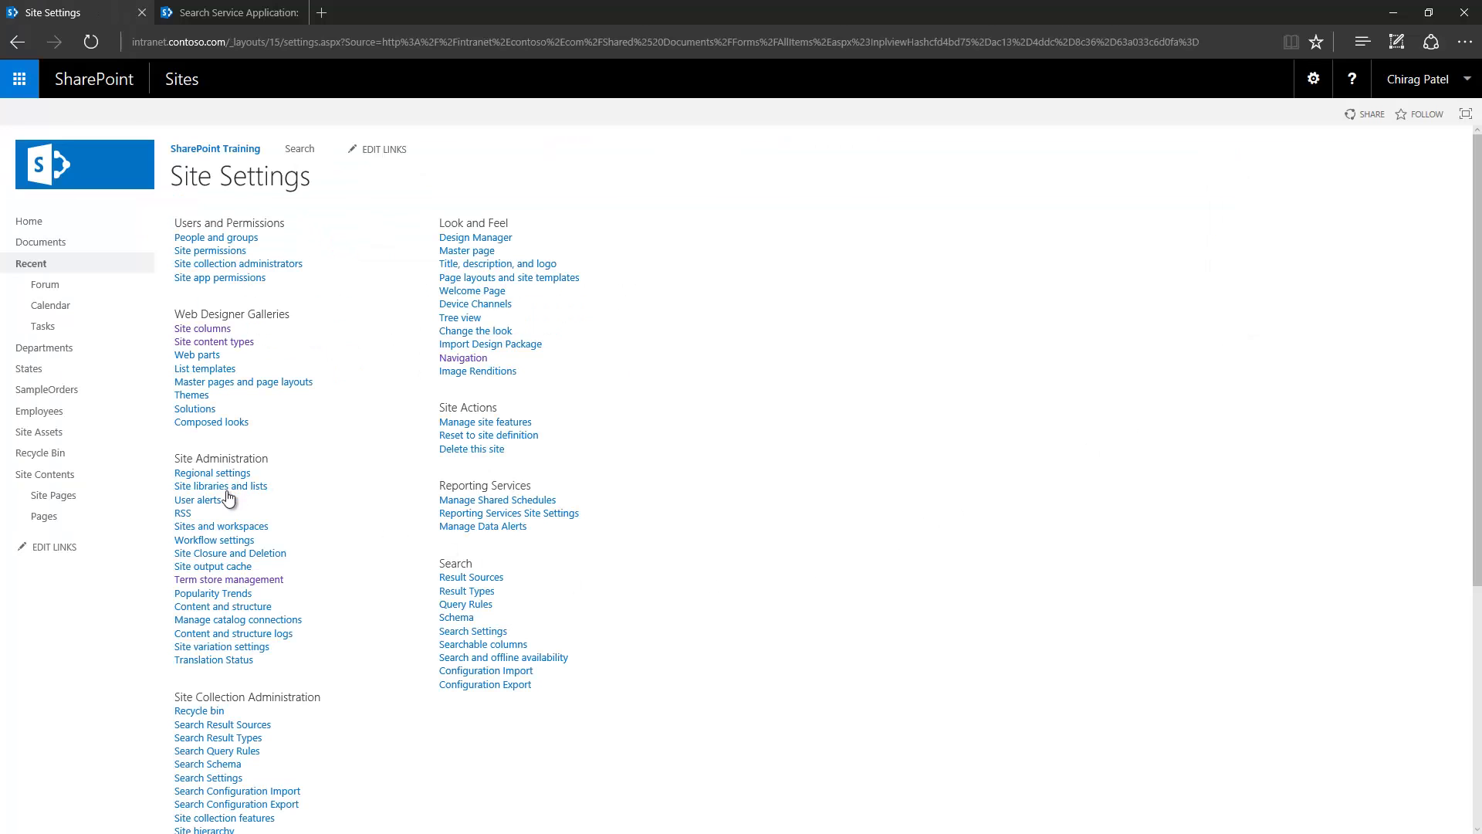
{"action": "left_click", "coordinate": [264, 584]}
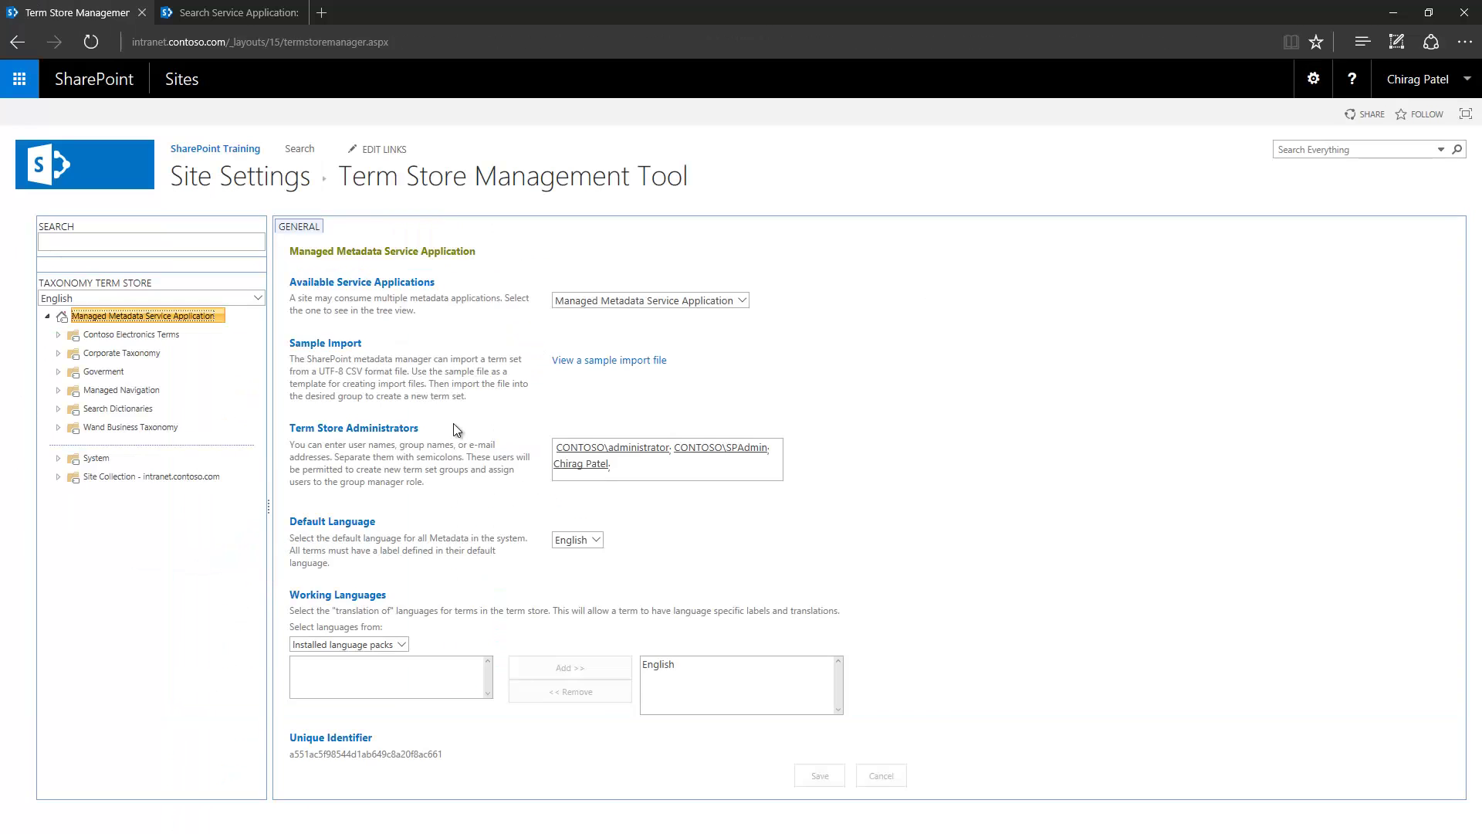
{"action": "left_click", "coordinate": [58, 335]}
{"action": "left_click", "coordinate": [59, 337]}
{"action": "left_click", "coordinate": [58, 354]}
{"action": "left_click", "coordinate": [59, 354]}
{"action": "left_click", "coordinate": [58, 373]}
Open the Document Types term set in the Site Collection - intranet.contoso.com group
{"action": "left_click", "coordinate": [108, 477]}
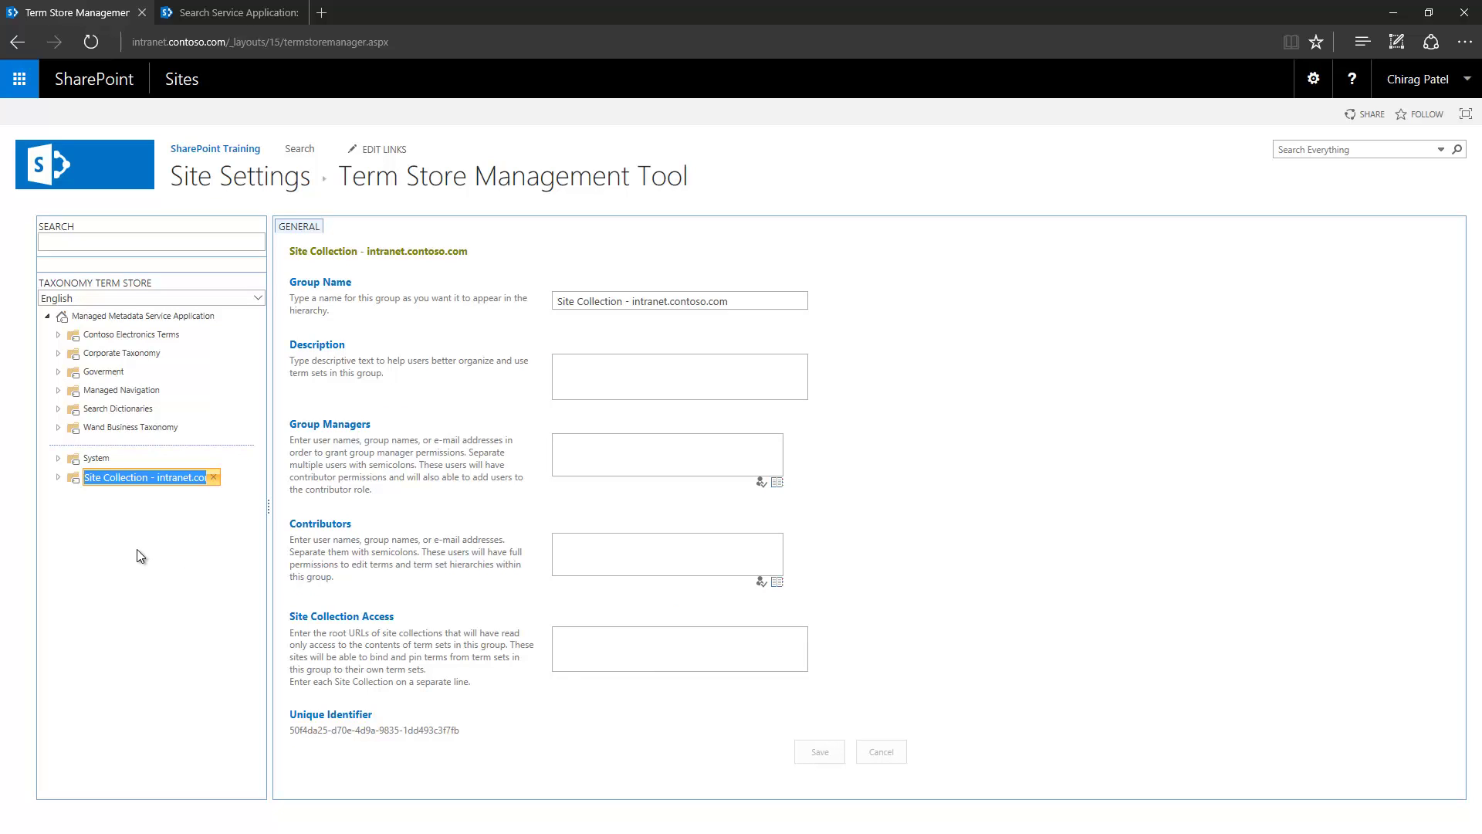
{"action": "left_click", "coordinate": [58, 477]}
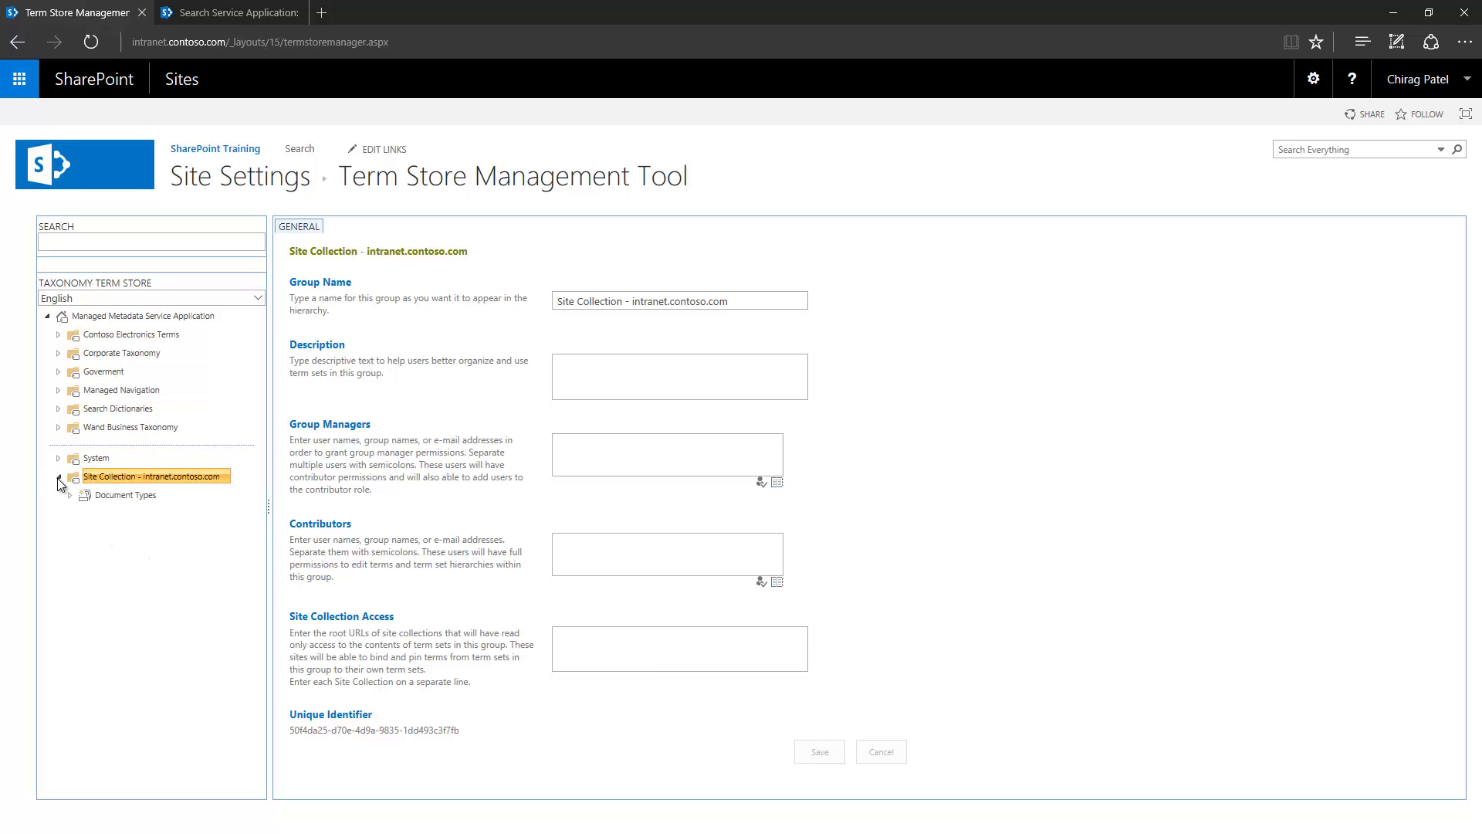
{"action": "left_click", "coordinate": [117, 498]}
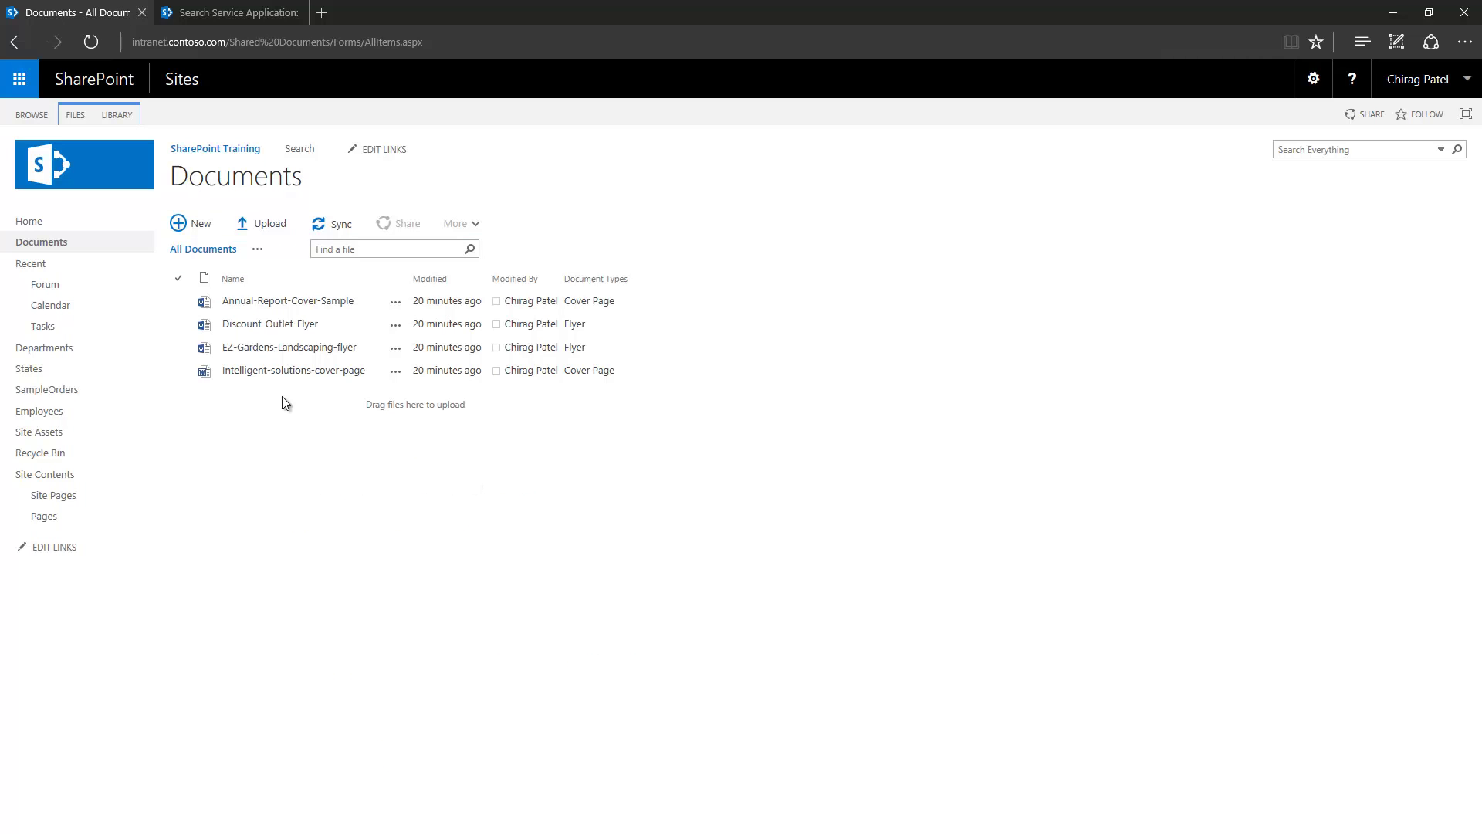
Open the Calendar list settings and edit its Conference Rooms column
{"action": "left_click", "coordinate": [109, 306]}
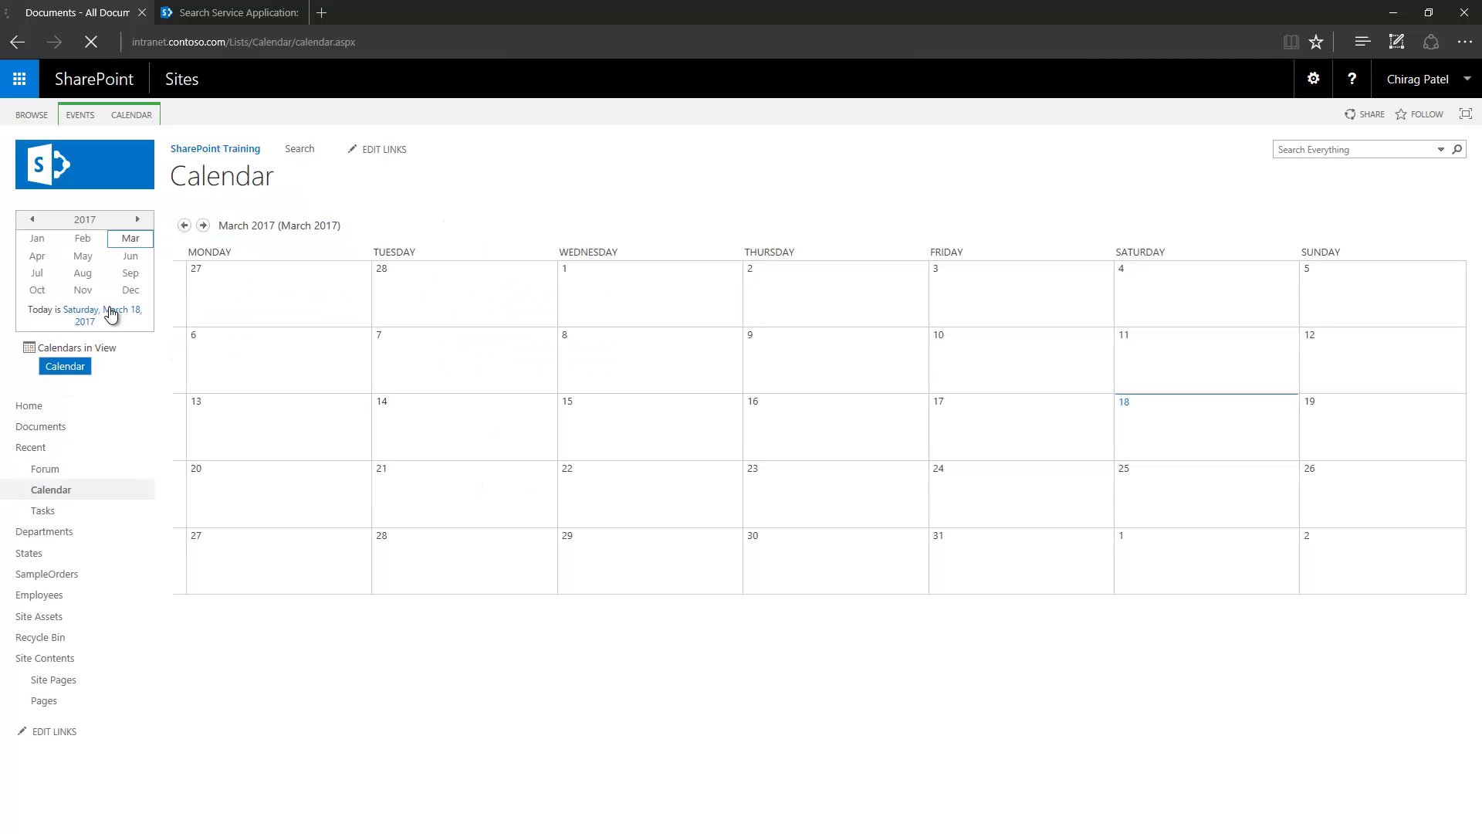
{"action": "left_click", "coordinate": [131, 115]}
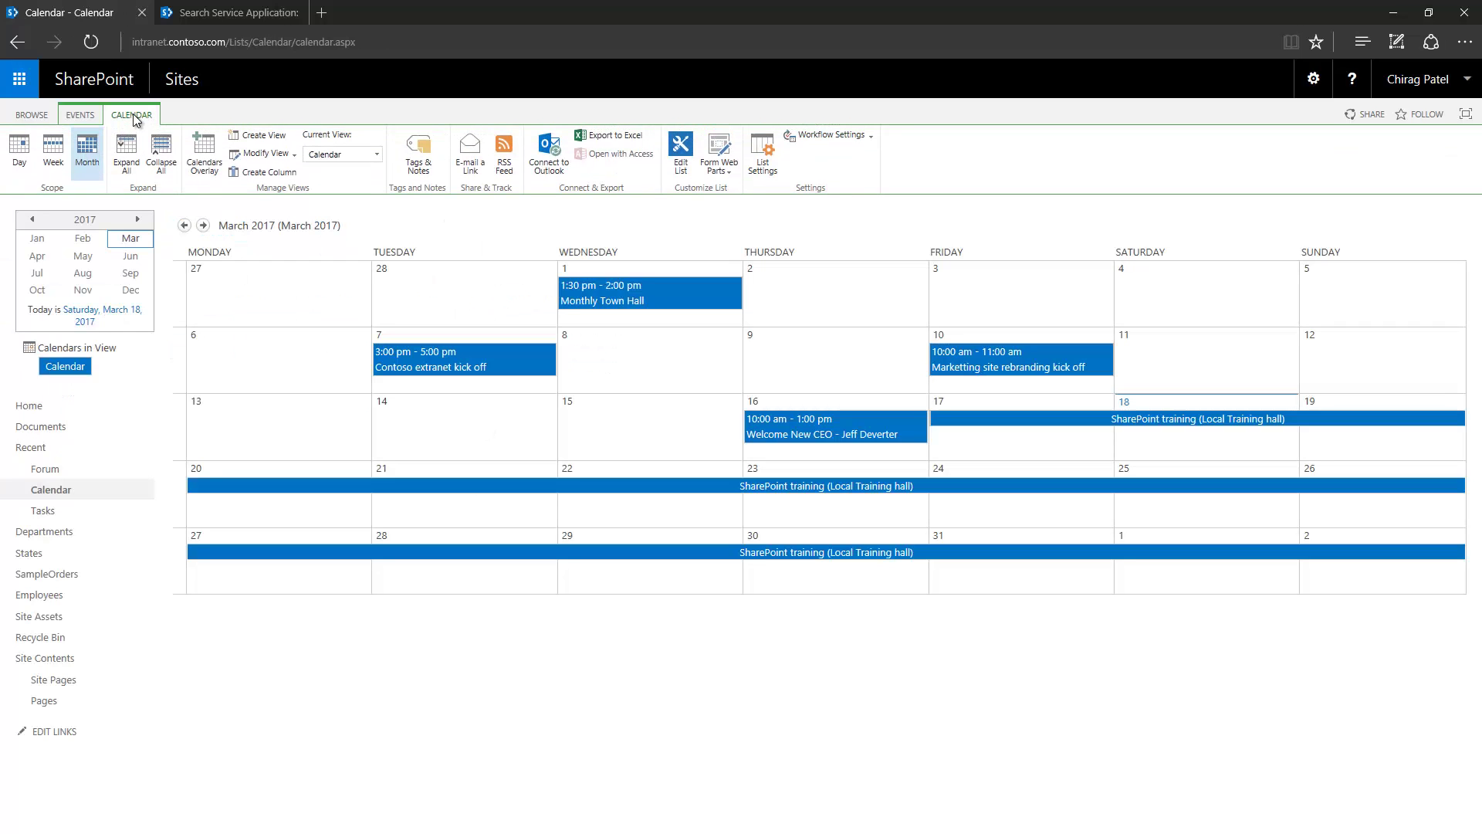
{"action": "left_click", "coordinate": [762, 153]}
{"action": "scroll", "coordinate": [578, 391], "scroll_direction": "down", "scroll_amount": 5}
{"action": "left_click", "coordinate": [244, 313]}
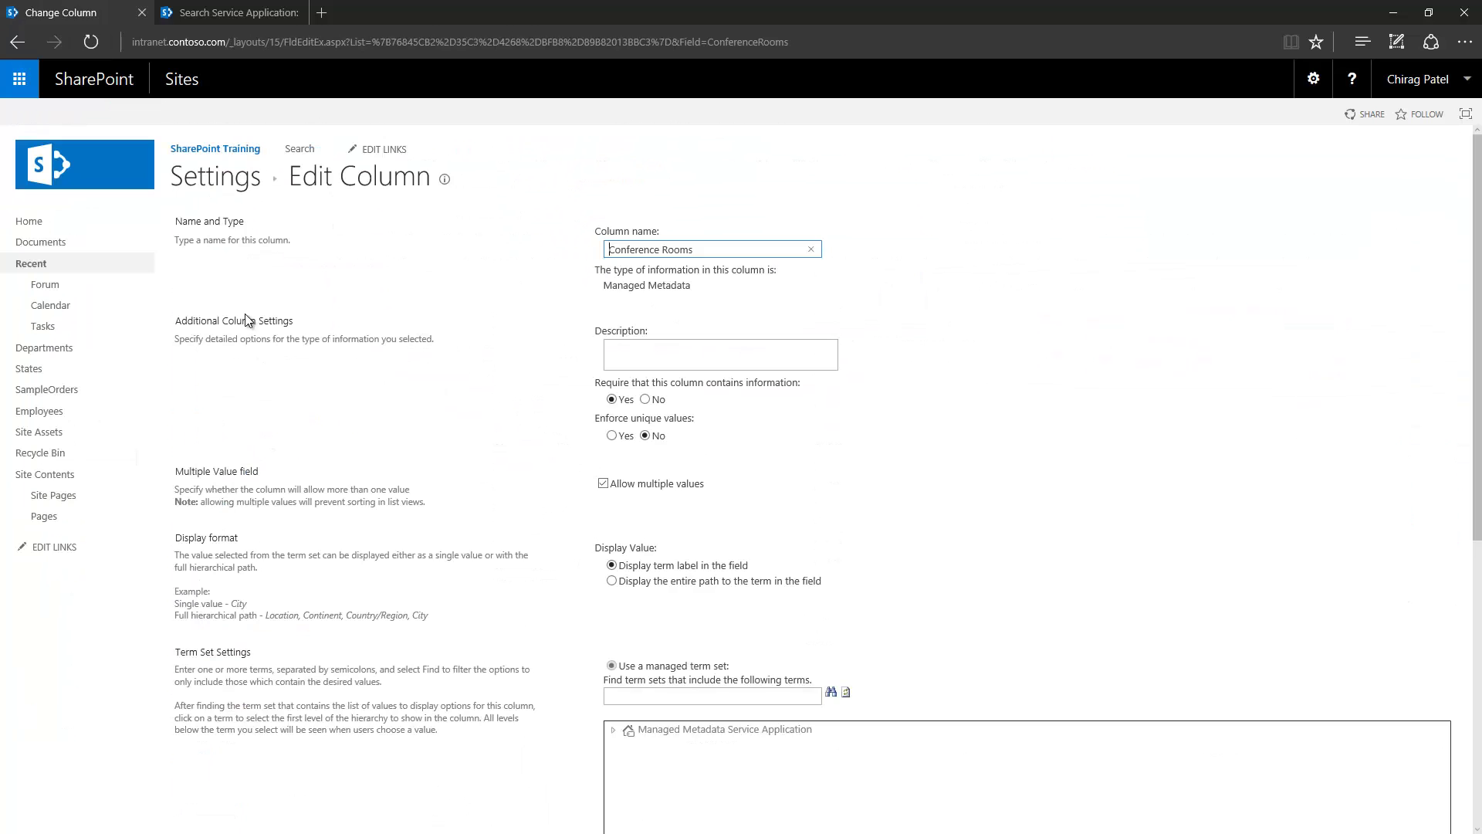
Expand the Conference Rooms term set and select Auditorium, Ballroom, Hall and Rooms
{"action": "scroll", "coordinate": [400, 497], "scroll_direction": "down", "scroll_amount": 4}
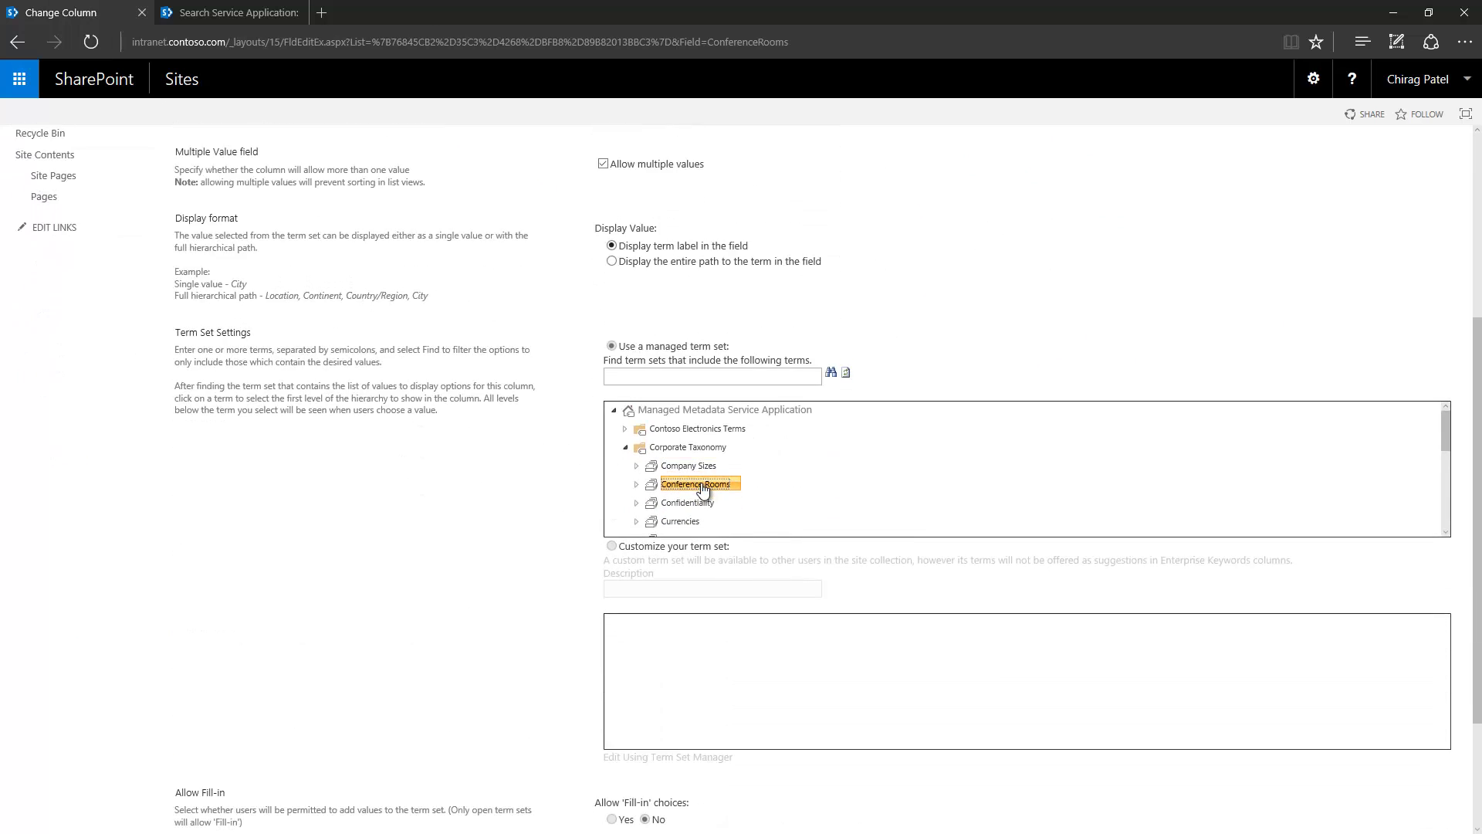
{"action": "left_click", "coordinate": [640, 484]}
{"action": "scroll", "coordinate": [633, 467], "scroll_direction": "down", "scroll_amount": 1}
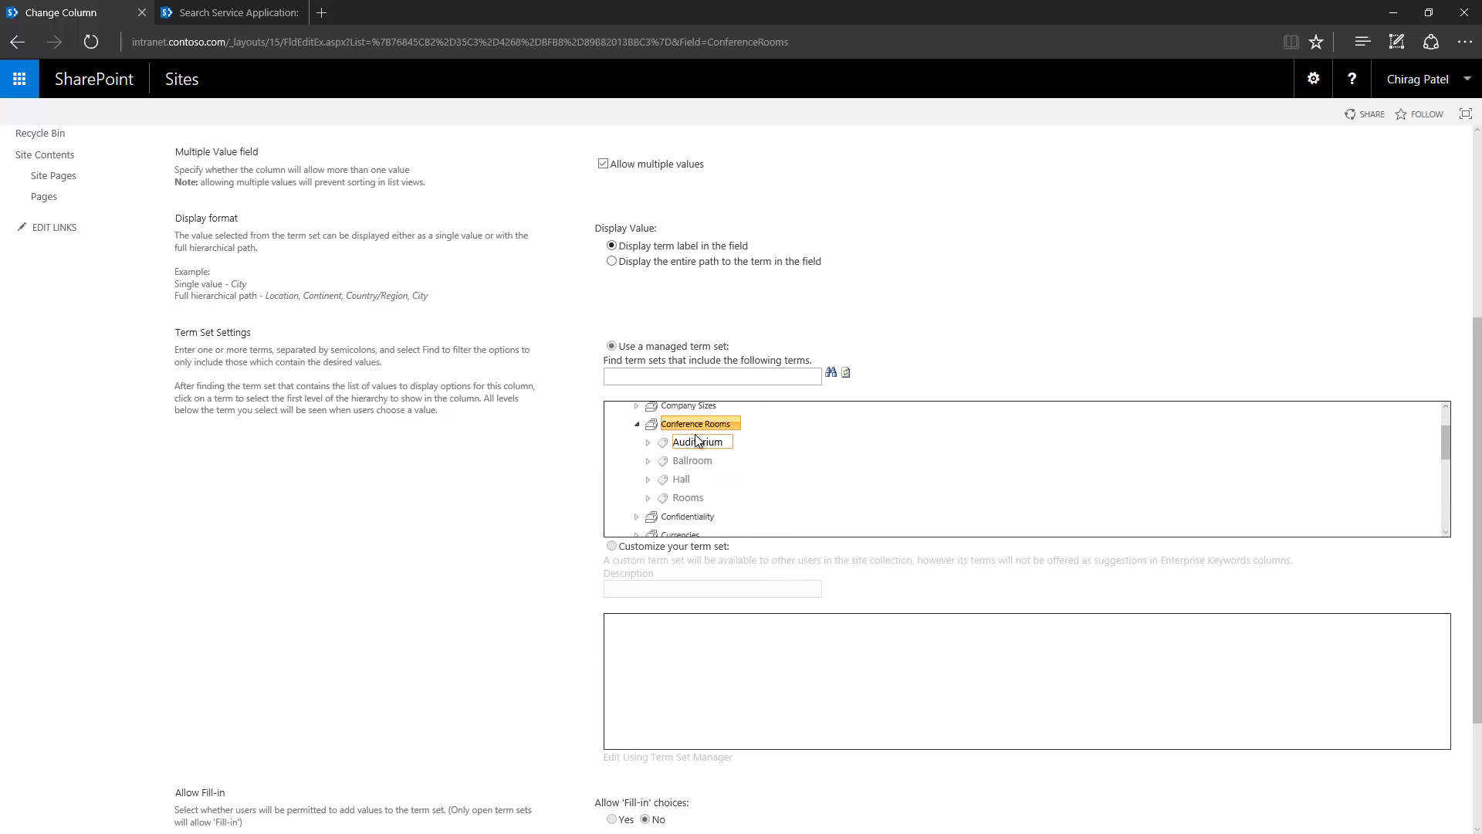
{"action": "left_click", "coordinate": [697, 444]}
{"action": "left_click", "coordinate": [692, 462]}
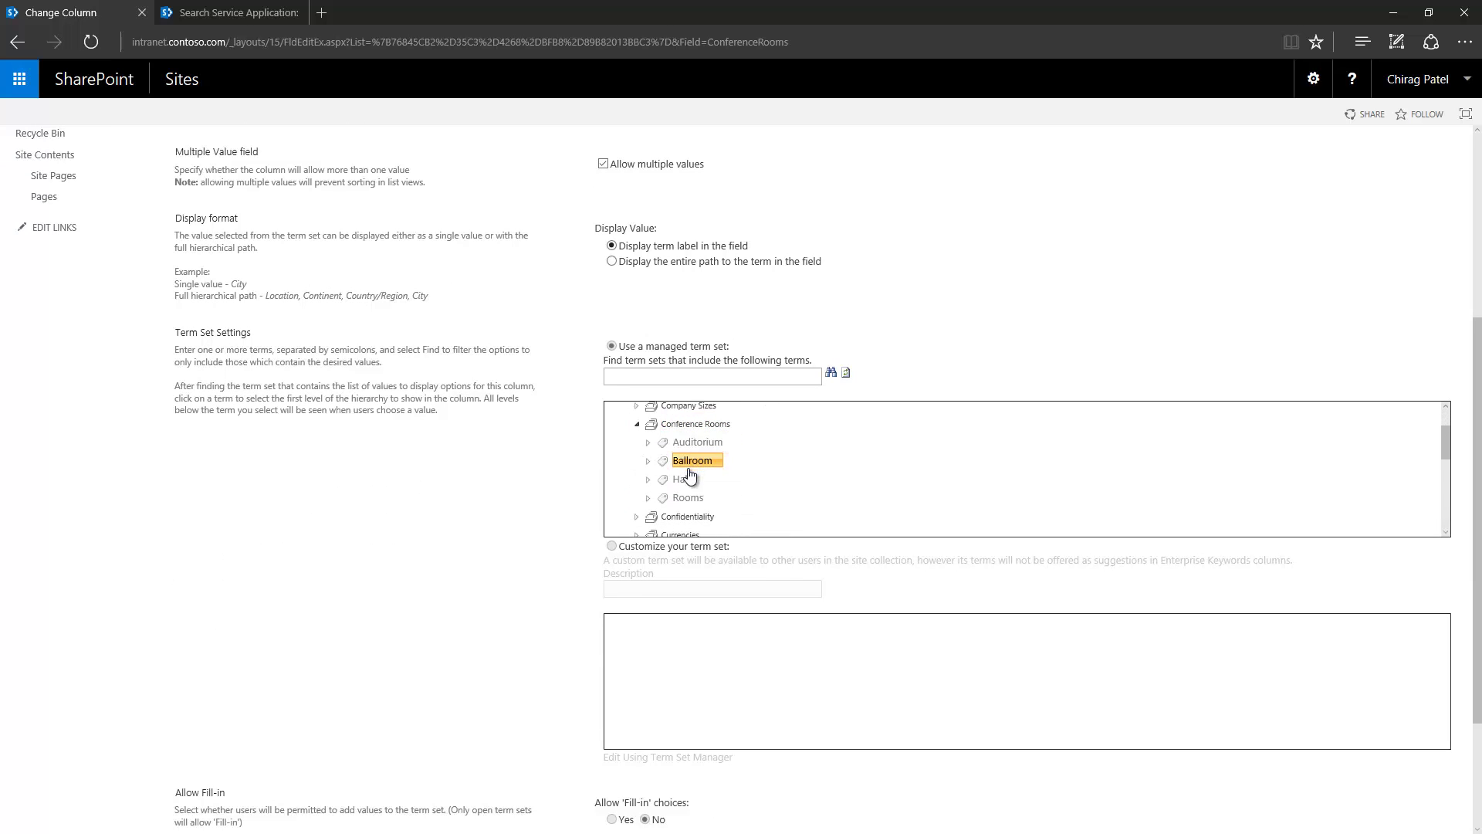
{"action": "left_click", "coordinate": [684, 481]}
{"action": "left_click", "coordinate": [689, 501]}
{"action": "scroll", "coordinate": [465, 456], "scroll_direction": "up", "scroll_amount": 5}
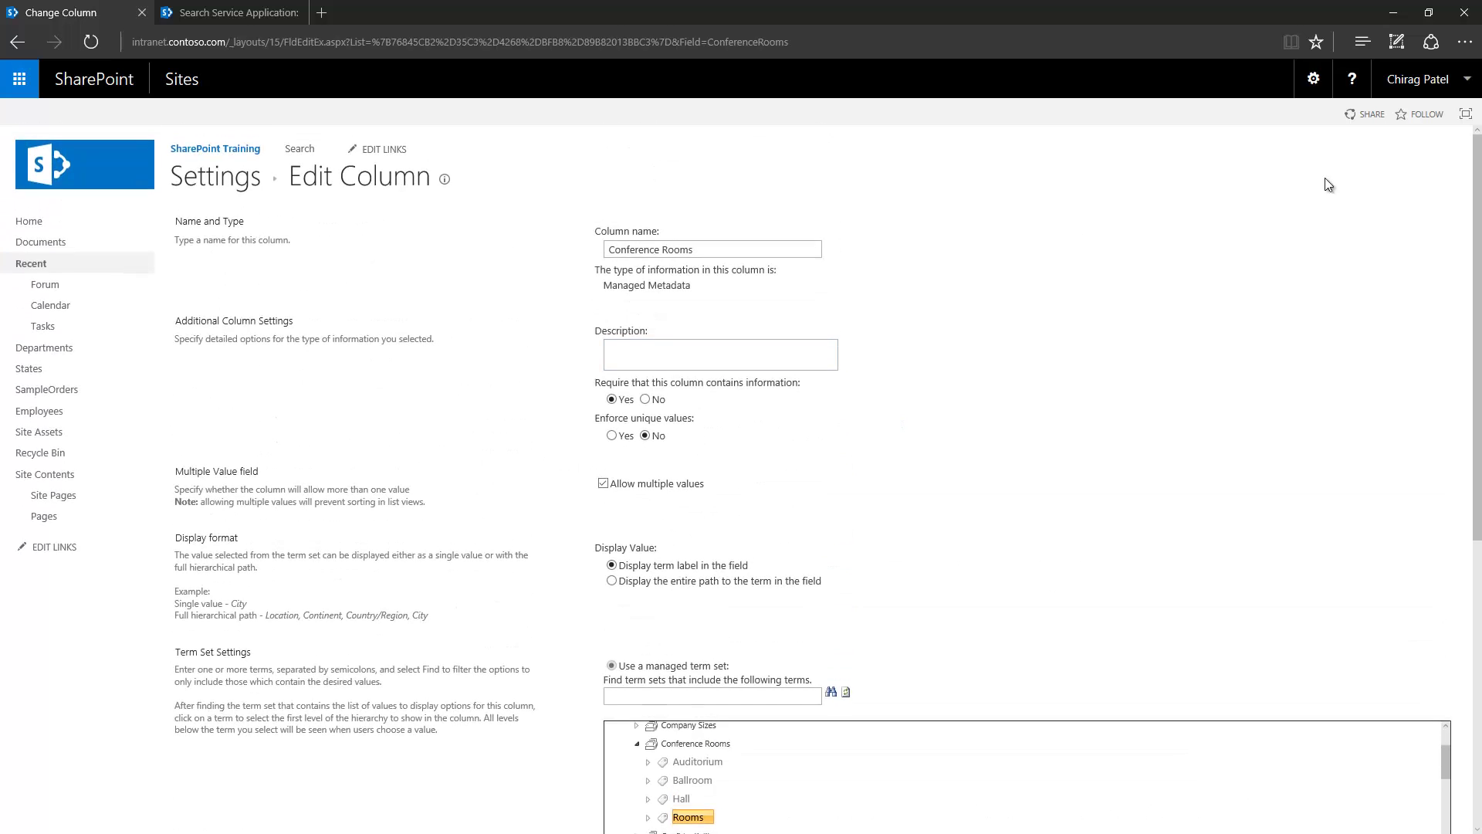
Open Term store management from Site settings
{"action": "left_click", "coordinate": [1313, 79]}
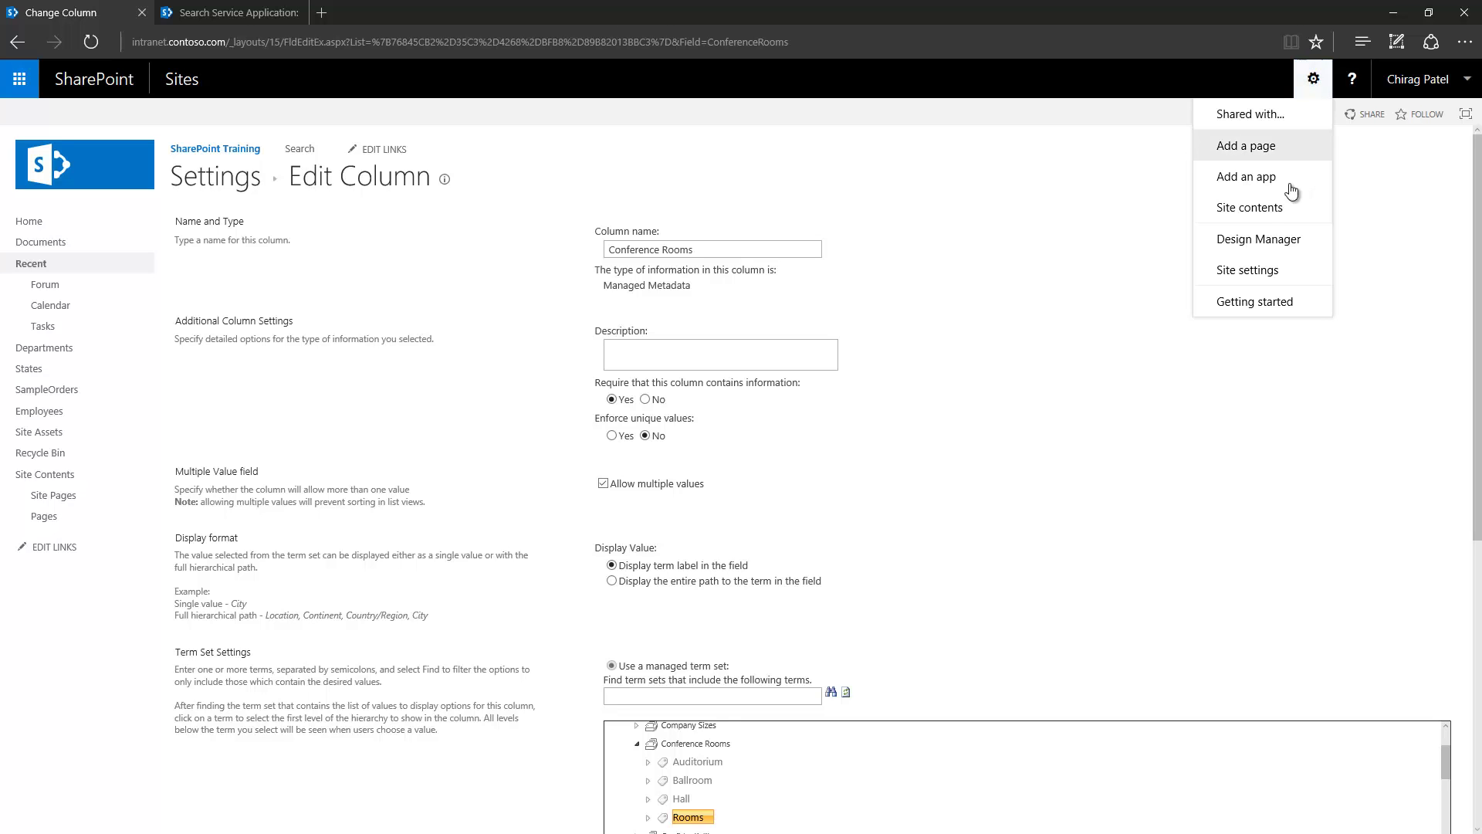
{"action": "left_click", "coordinate": [1251, 267]}
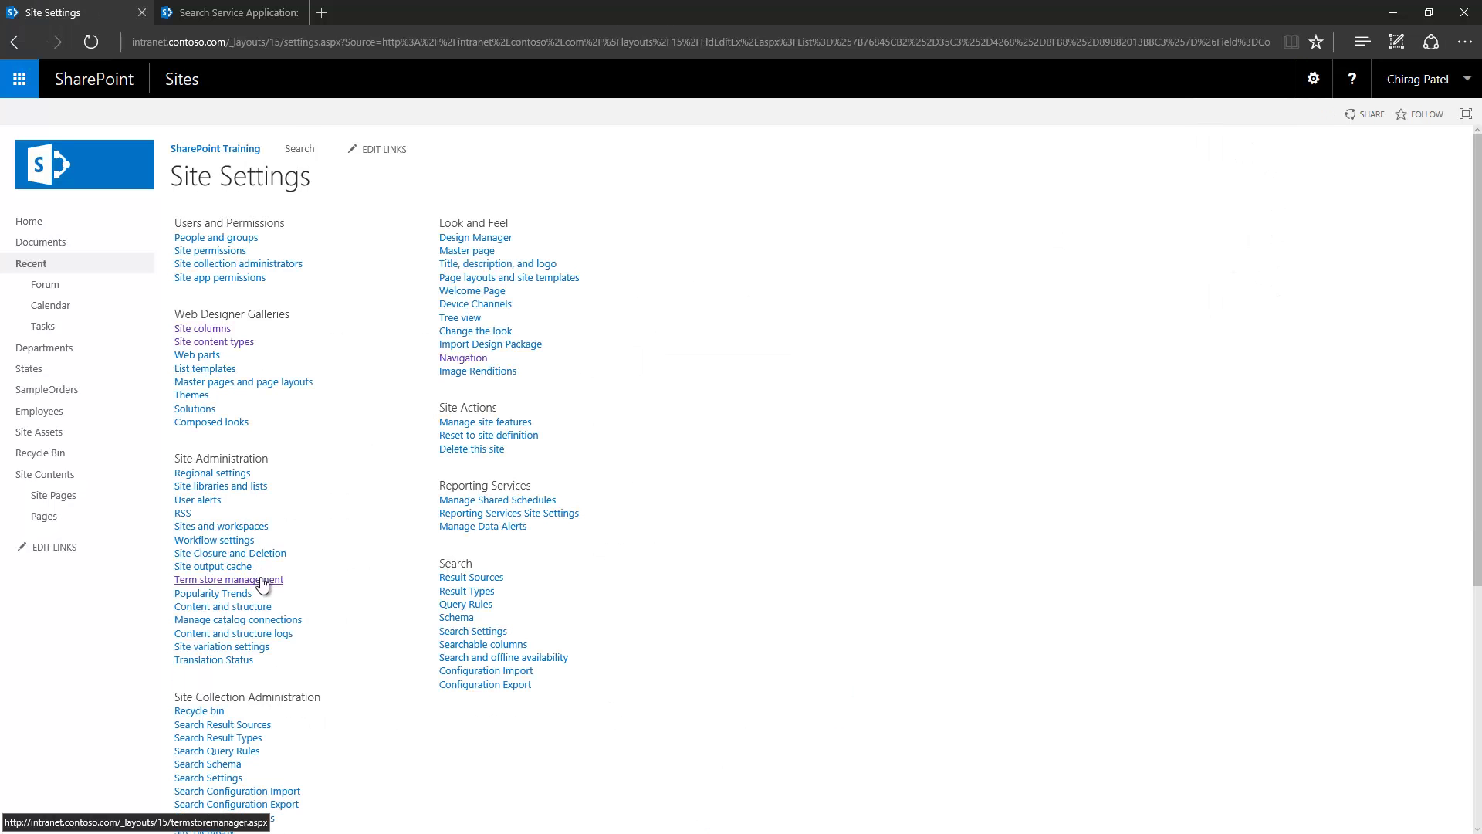
{"action": "left_click", "coordinate": [264, 584]}
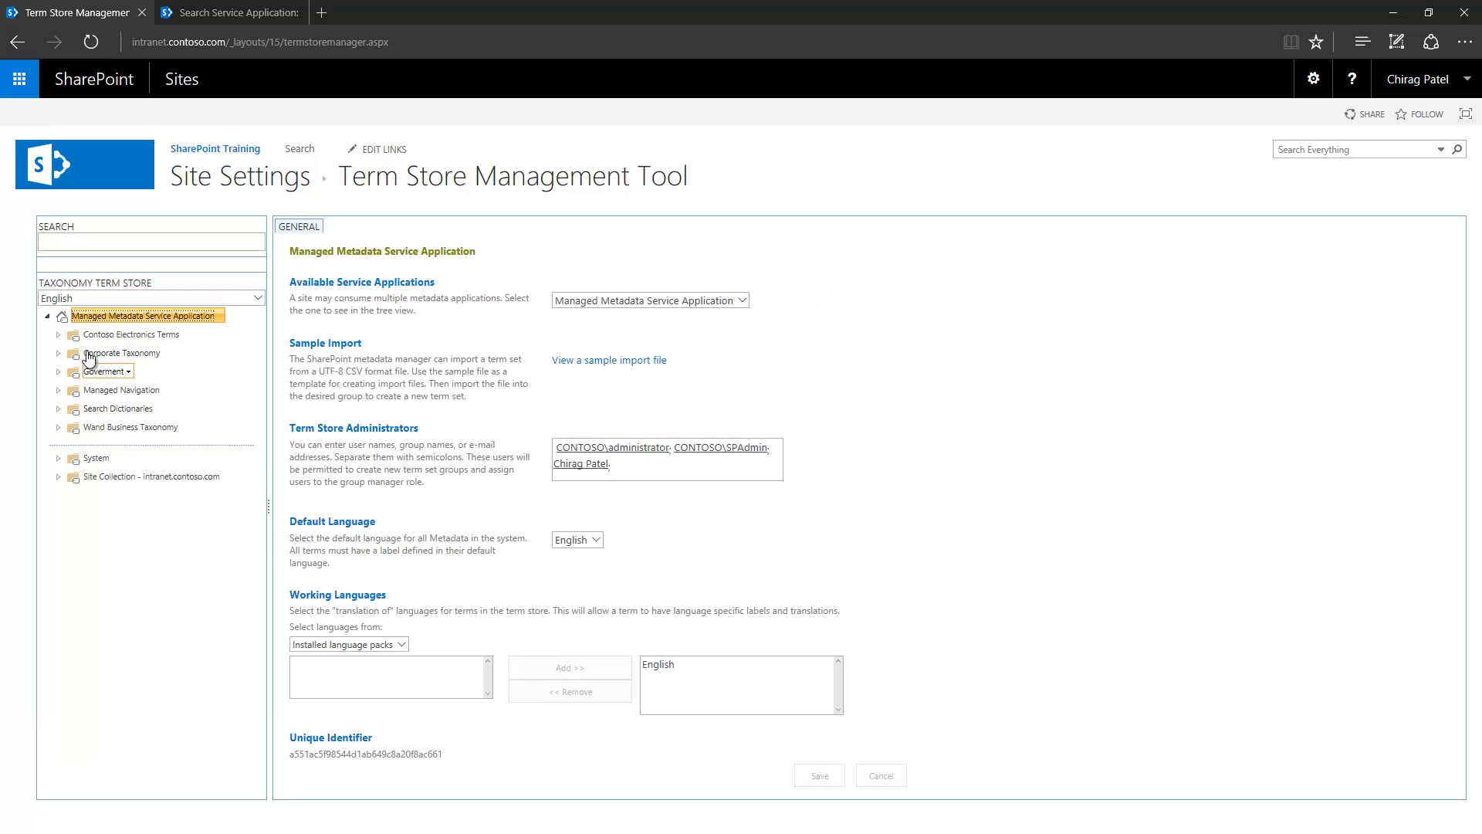
Keep Auditorium in Corporate Taxonomy > Conference Rooms unavailable for tagging, then return home
{"action": "left_click", "coordinate": [58, 353]}
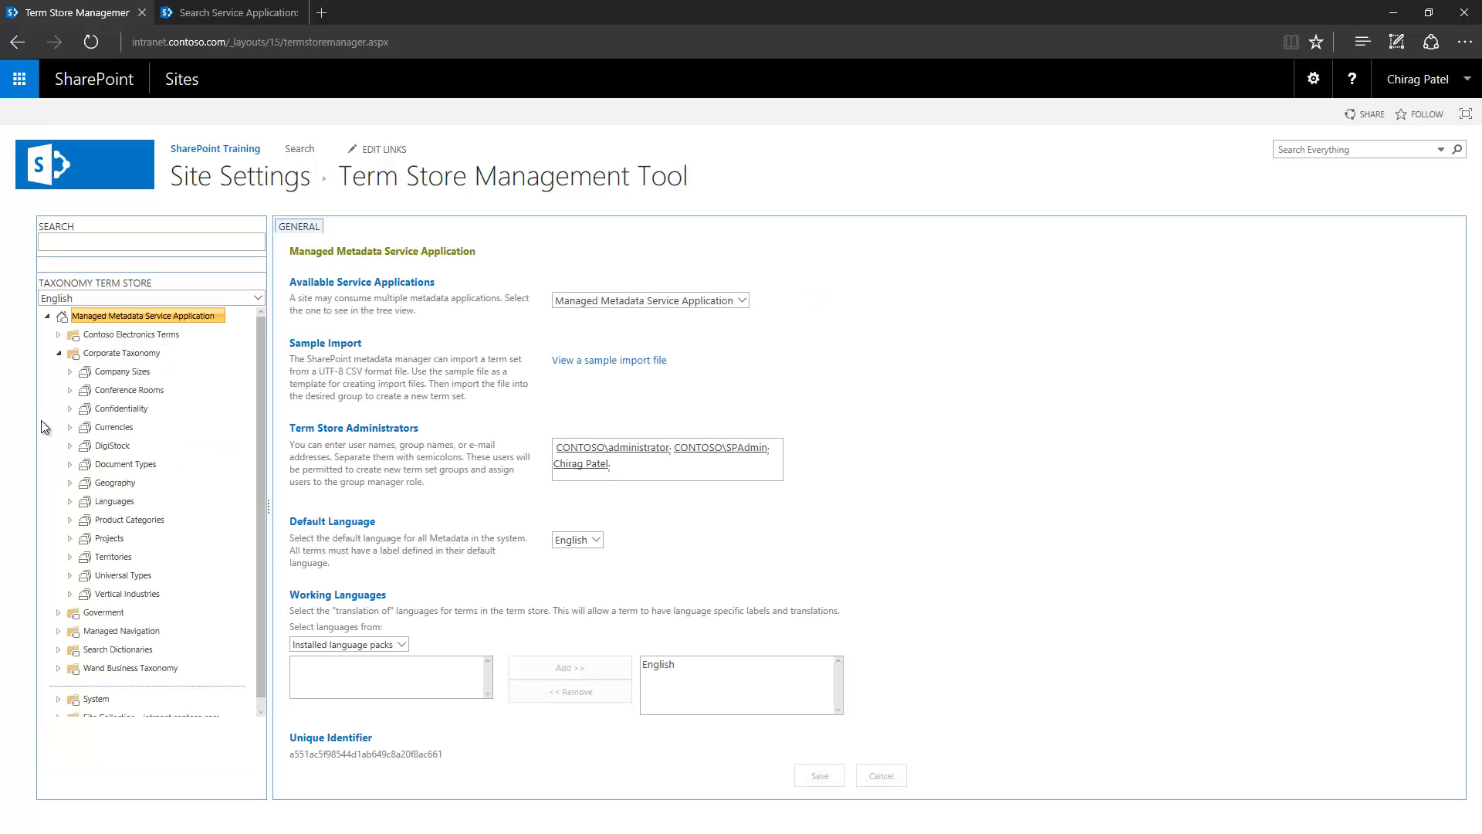
{"action": "left_click", "coordinate": [99, 392]}
{"action": "left_click", "coordinate": [70, 391]}
{"action": "left_click", "coordinate": [128, 409]}
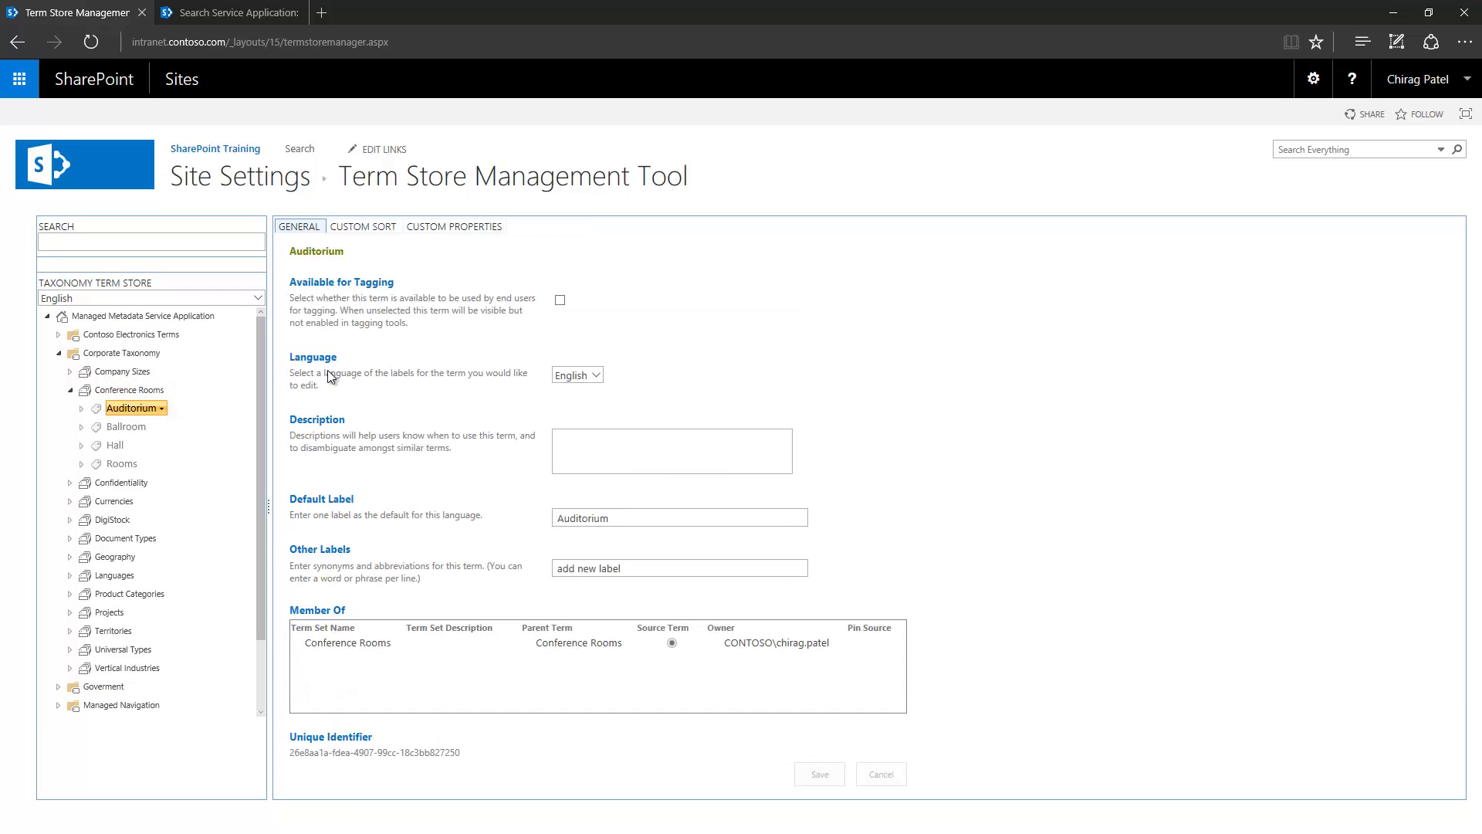
{"action": "left_click", "coordinate": [560, 301]}
{"action": "left_click", "coordinate": [560, 301]}
{"action": "left_click", "coordinate": [209, 154]}
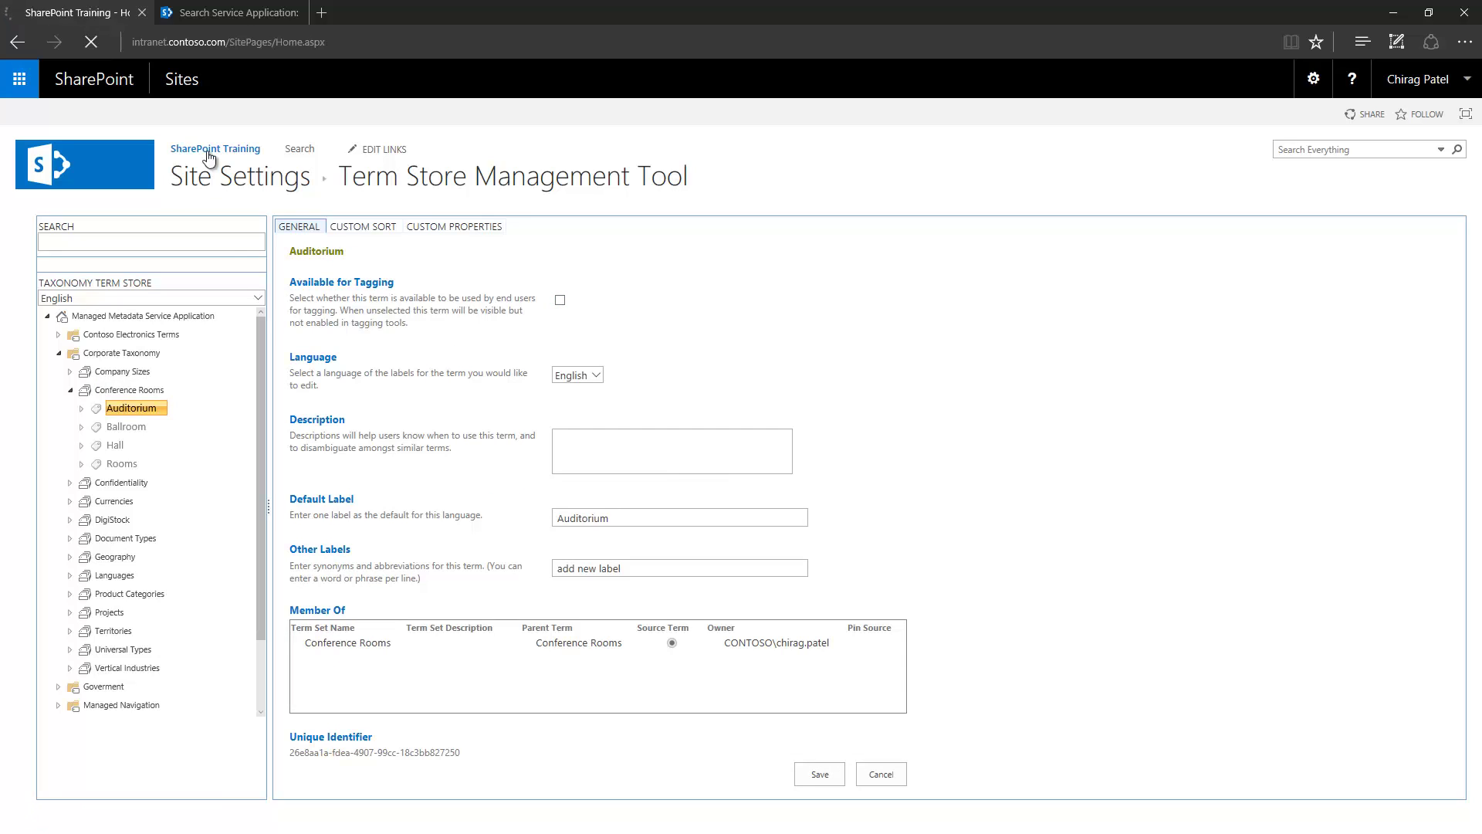
{"action": "left_click", "coordinate": [77, 309]}
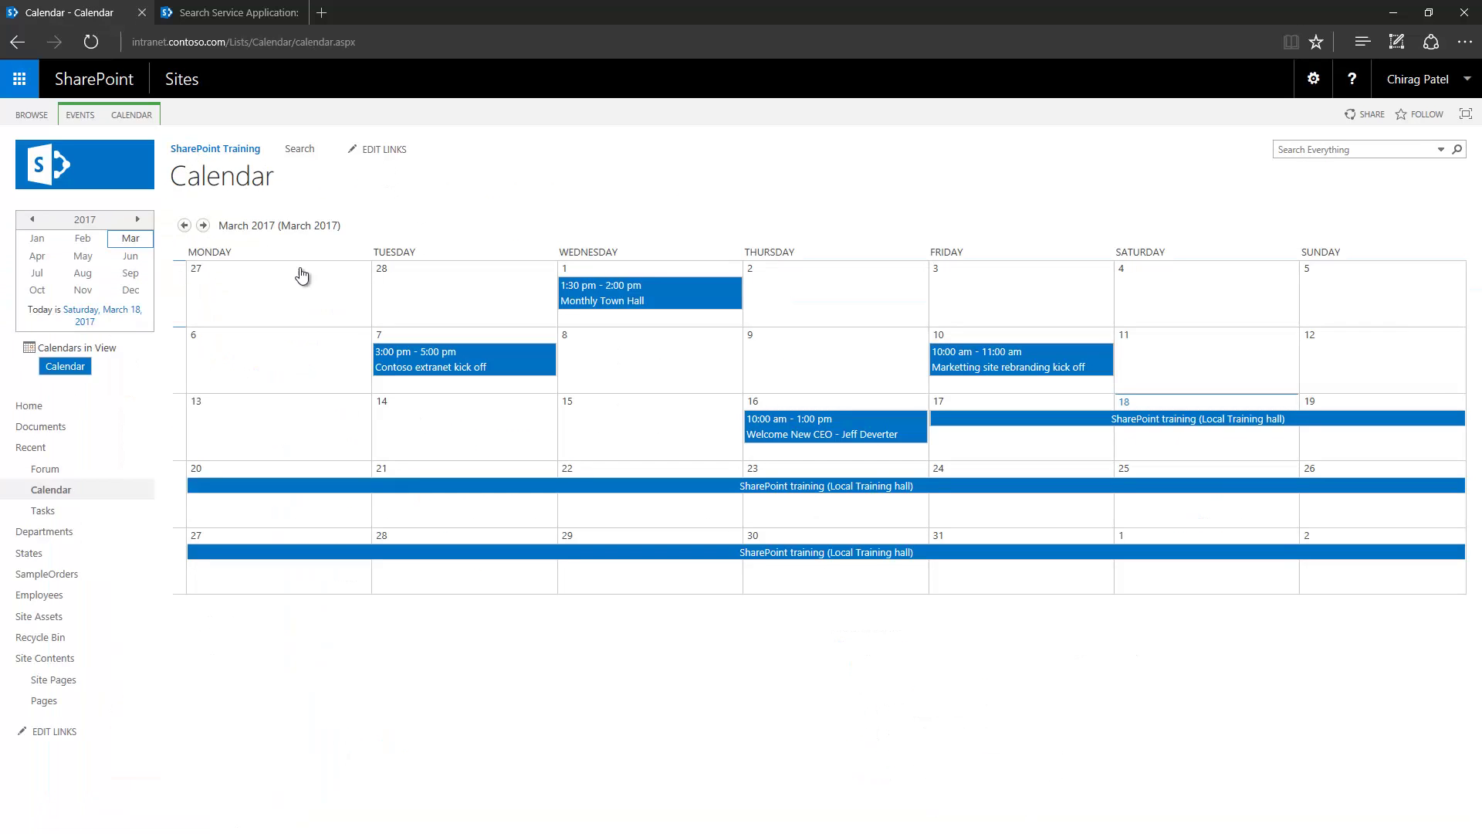
{"action": "left_click", "coordinate": [693, 297]}
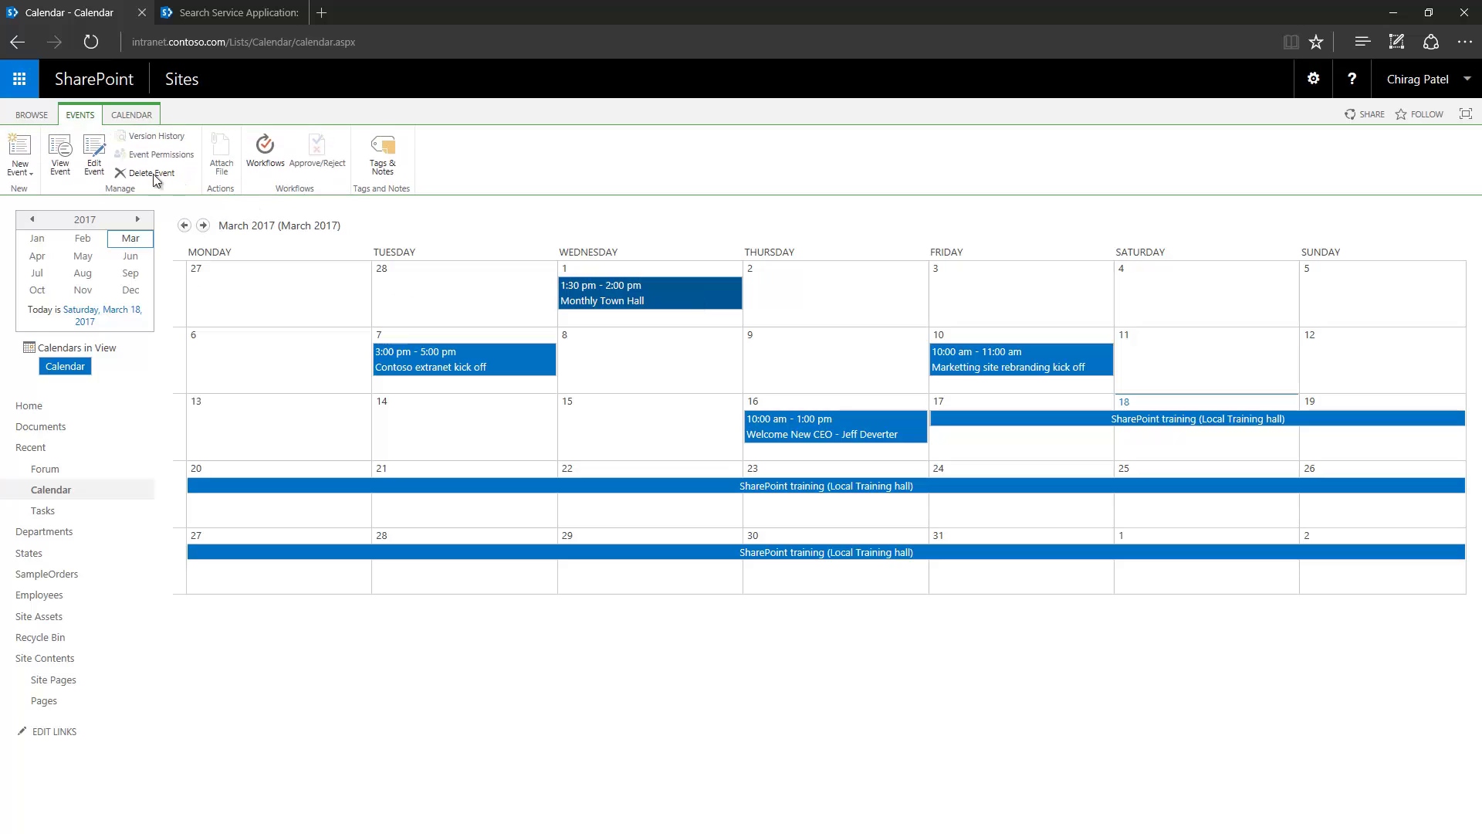
{"action": "left_click", "coordinate": [94, 155]}
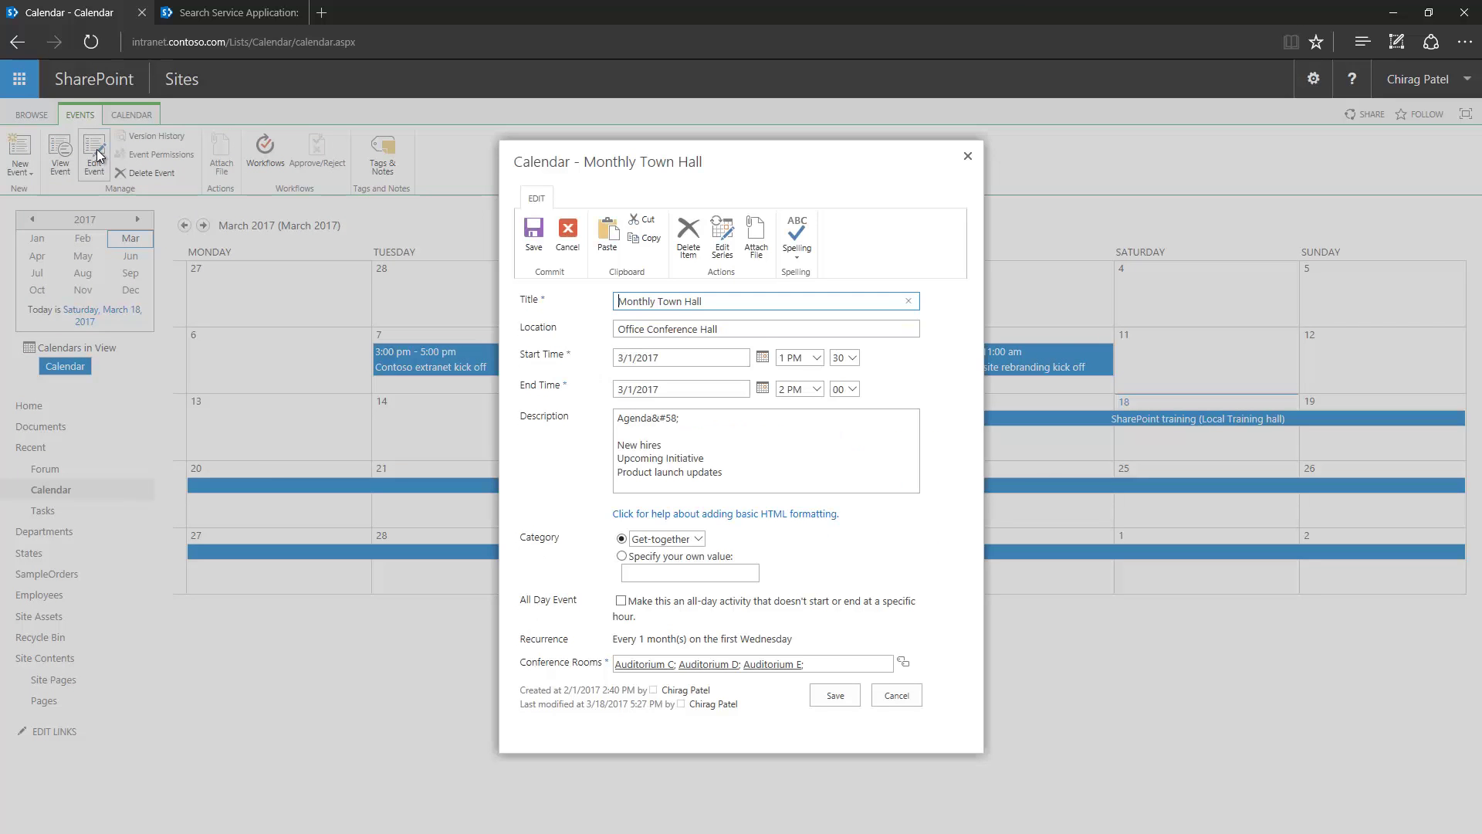
{"action": "left_click", "coordinate": [903, 661]}
{"action": "double_click", "coordinate": [522, 312]}
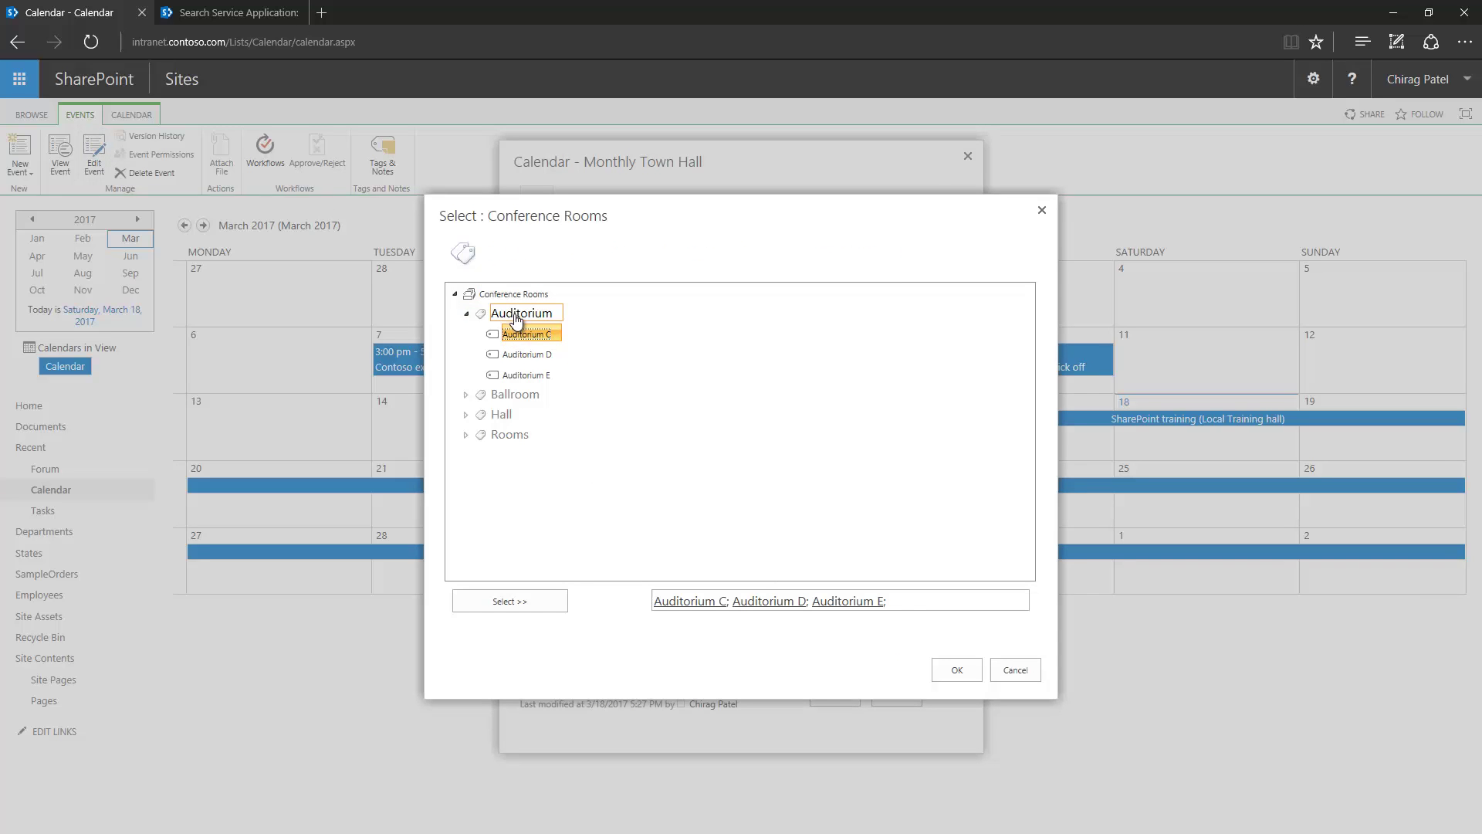
{"action": "left_click", "coordinate": [515, 394]}
{"action": "left_click", "coordinate": [501, 417]}
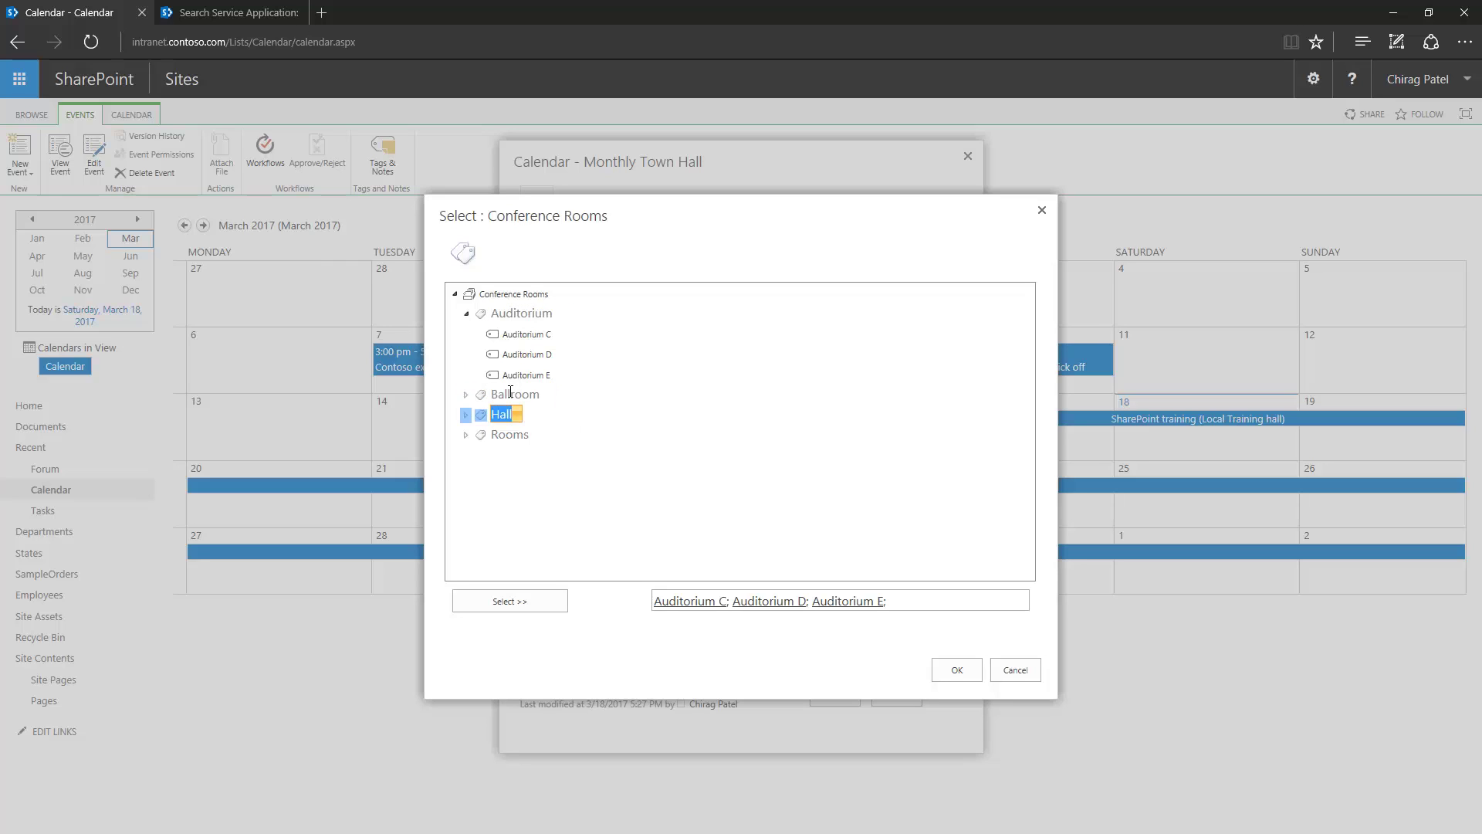
{"action": "left_click", "coordinate": [528, 334]}
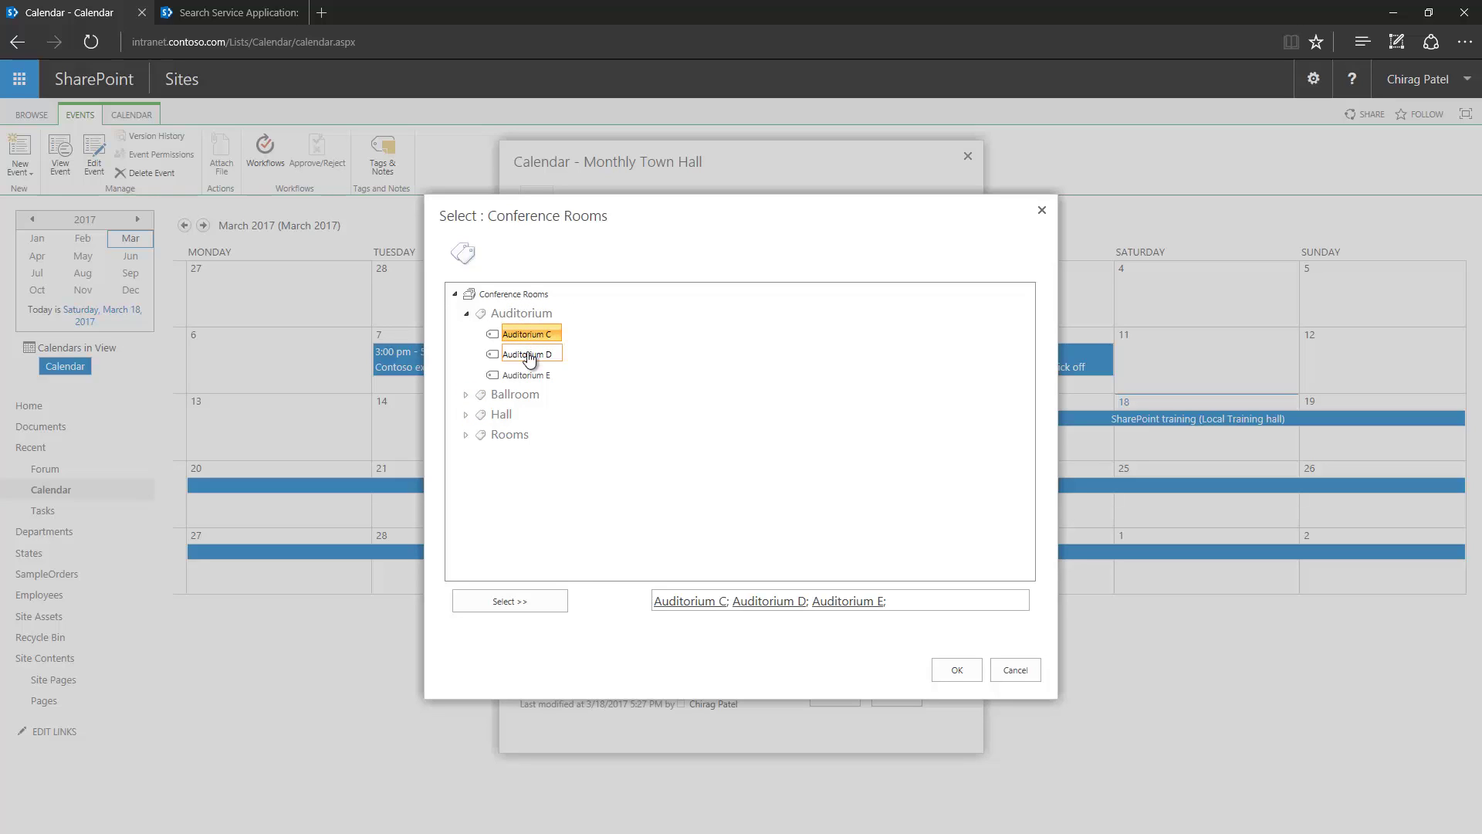
{"action": "left_click", "coordinate": [529, 353]}
{"action": "left_click", "coordinate": [528, 376]}
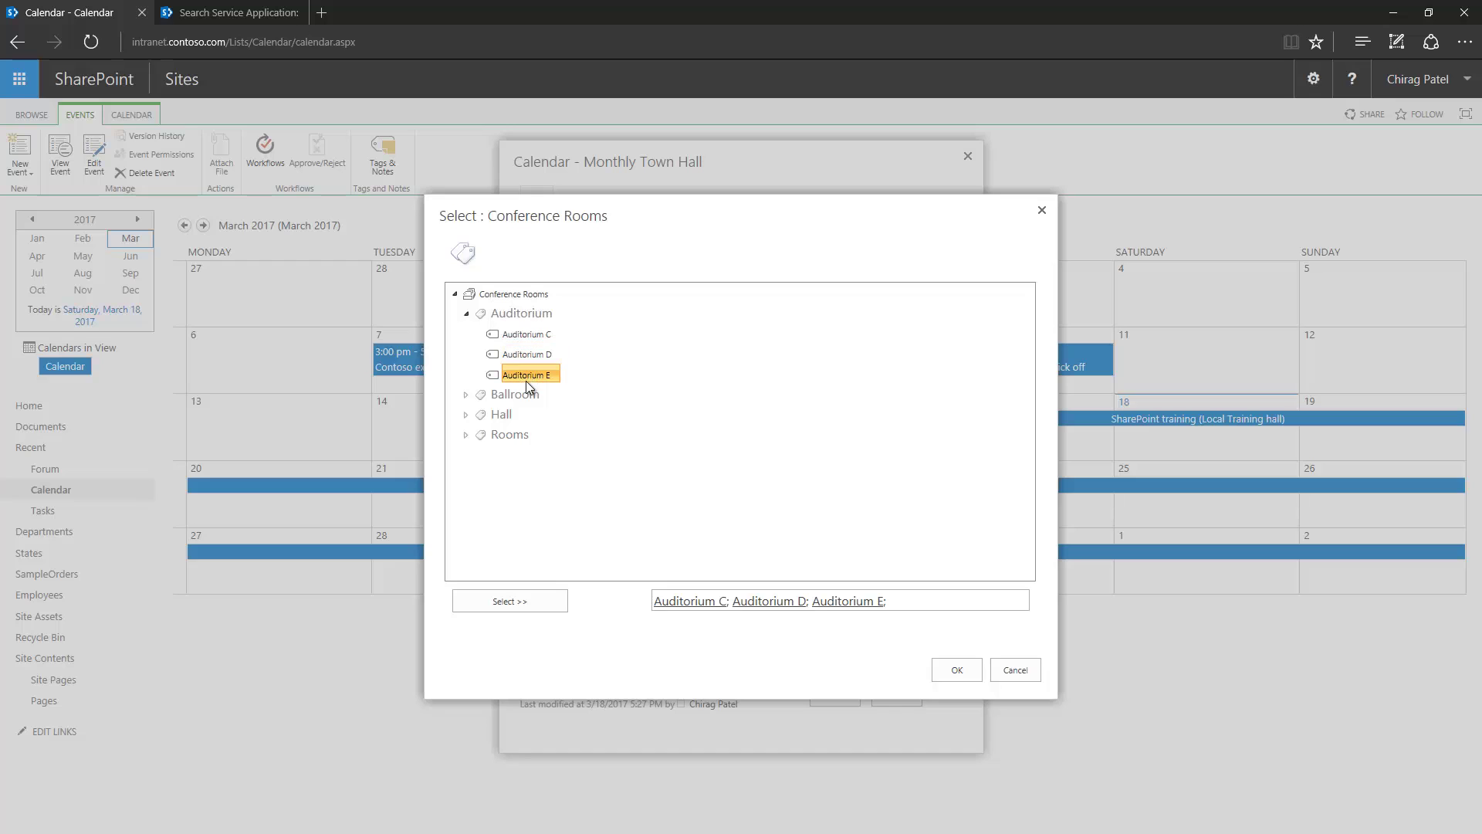
{"action": "left_click", "coordinate": [465, 394]}
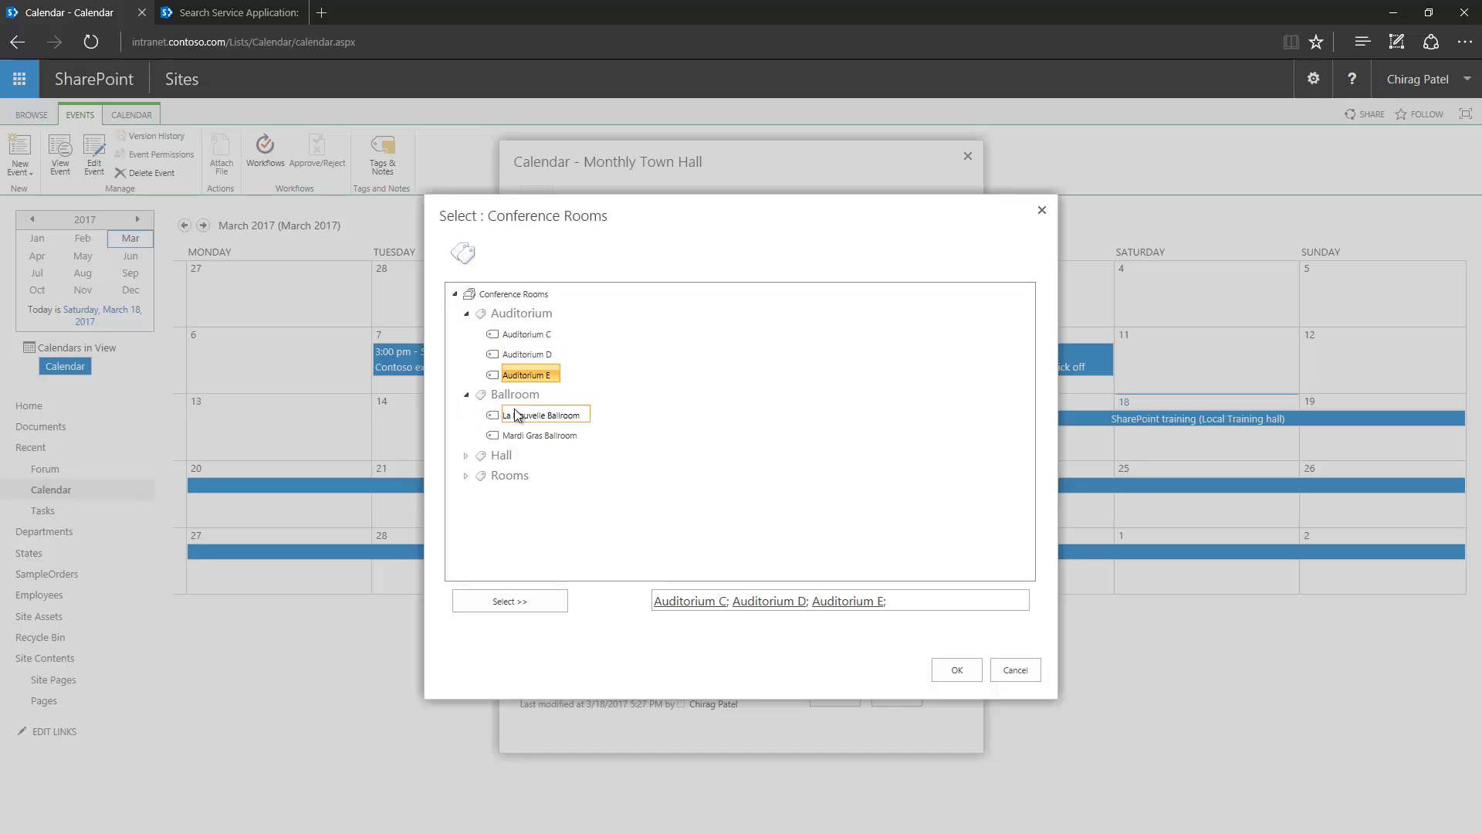
{"action": "left_click", "coordinate": [540, 415]}
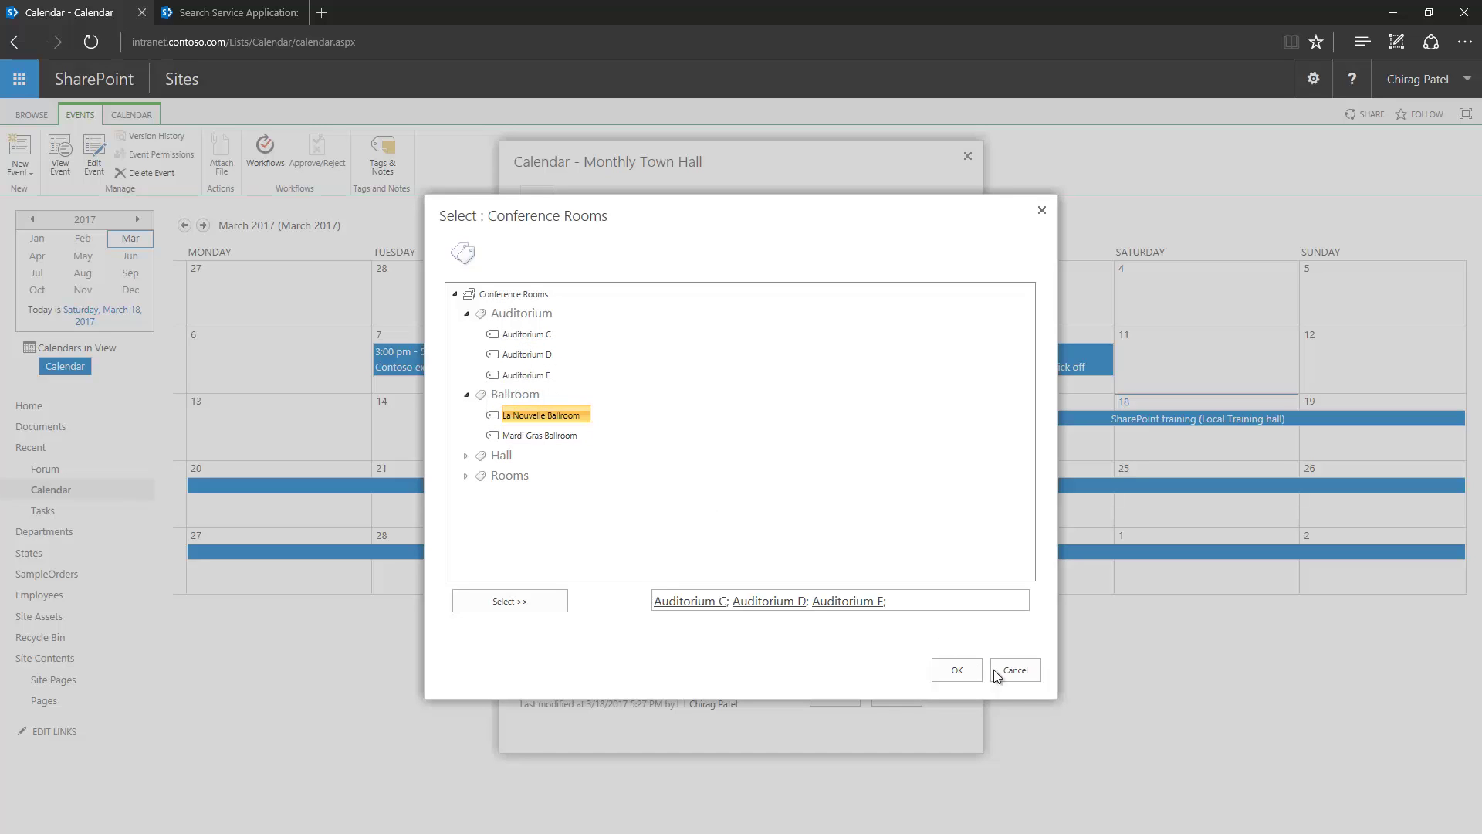
{"action": "left_click", "coordinate": [1025, 671]}
{"action": "left_click", "coordinate": [895, 695]}
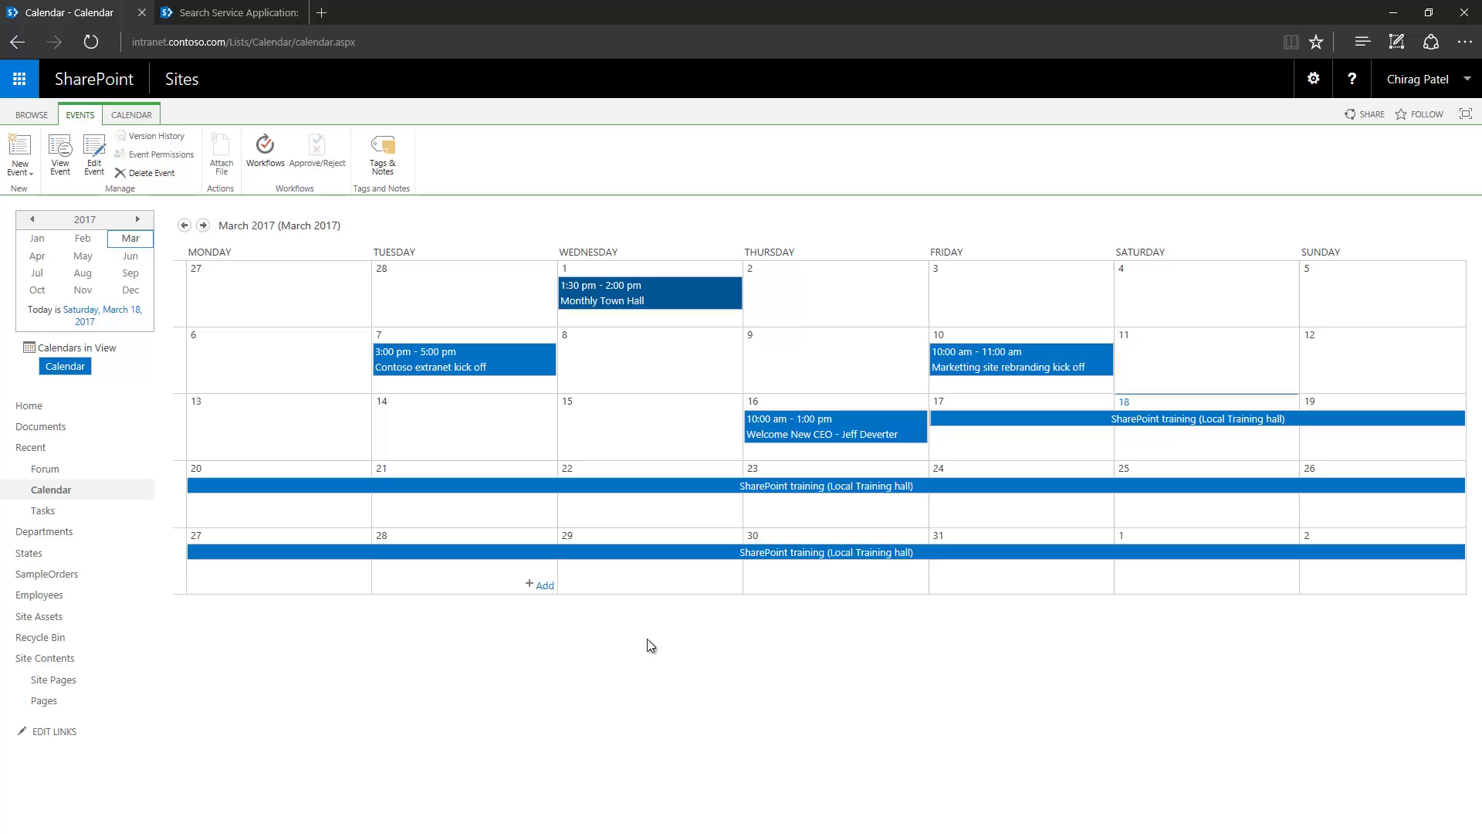
Search the site for 'kick off' and preview the two matching calendar events
{"action": "left_click", "coordinate": [31, 406]}
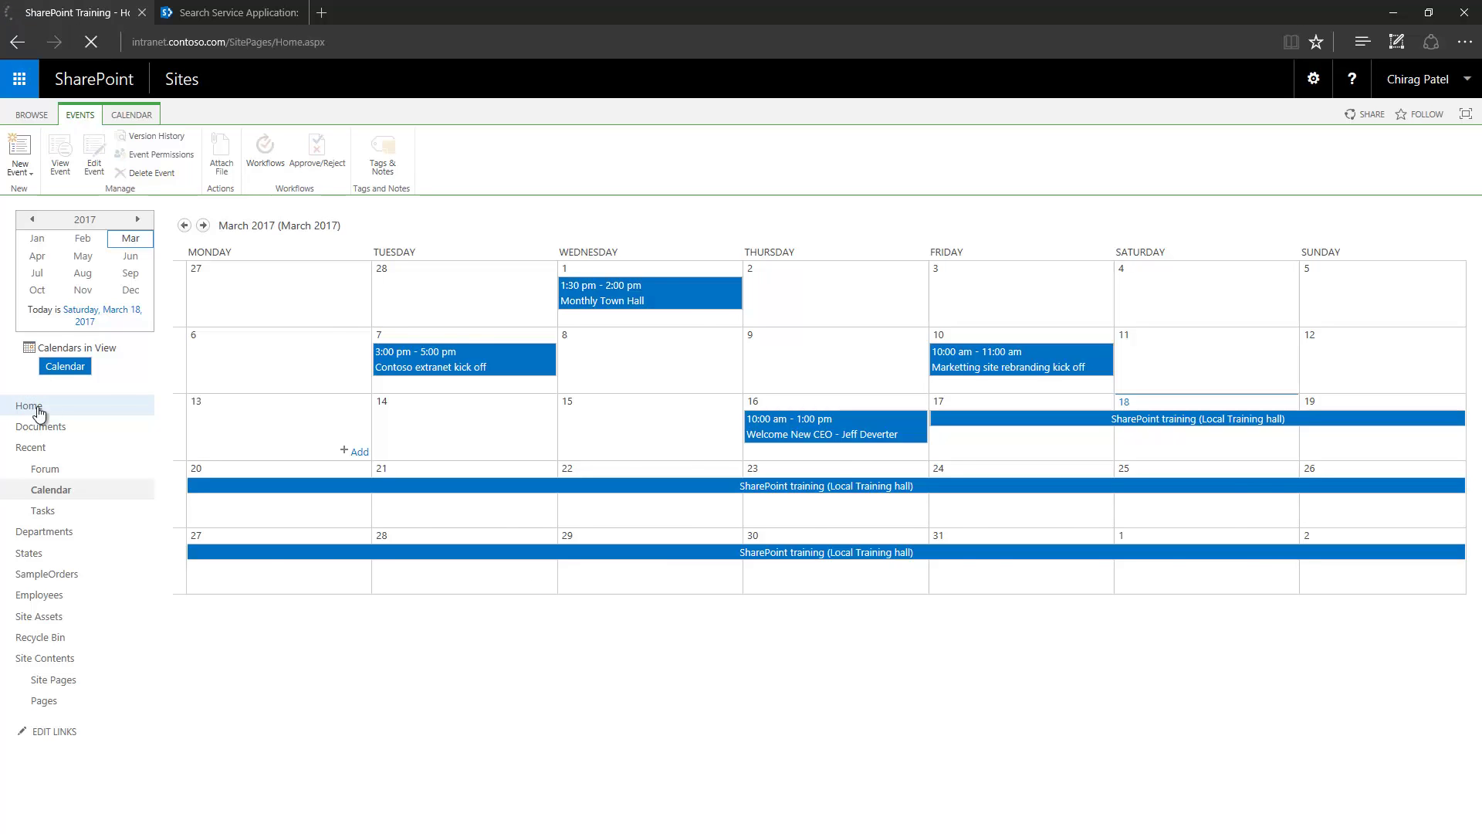
{"action": "left_click", "coordinate": [1362, 152]}
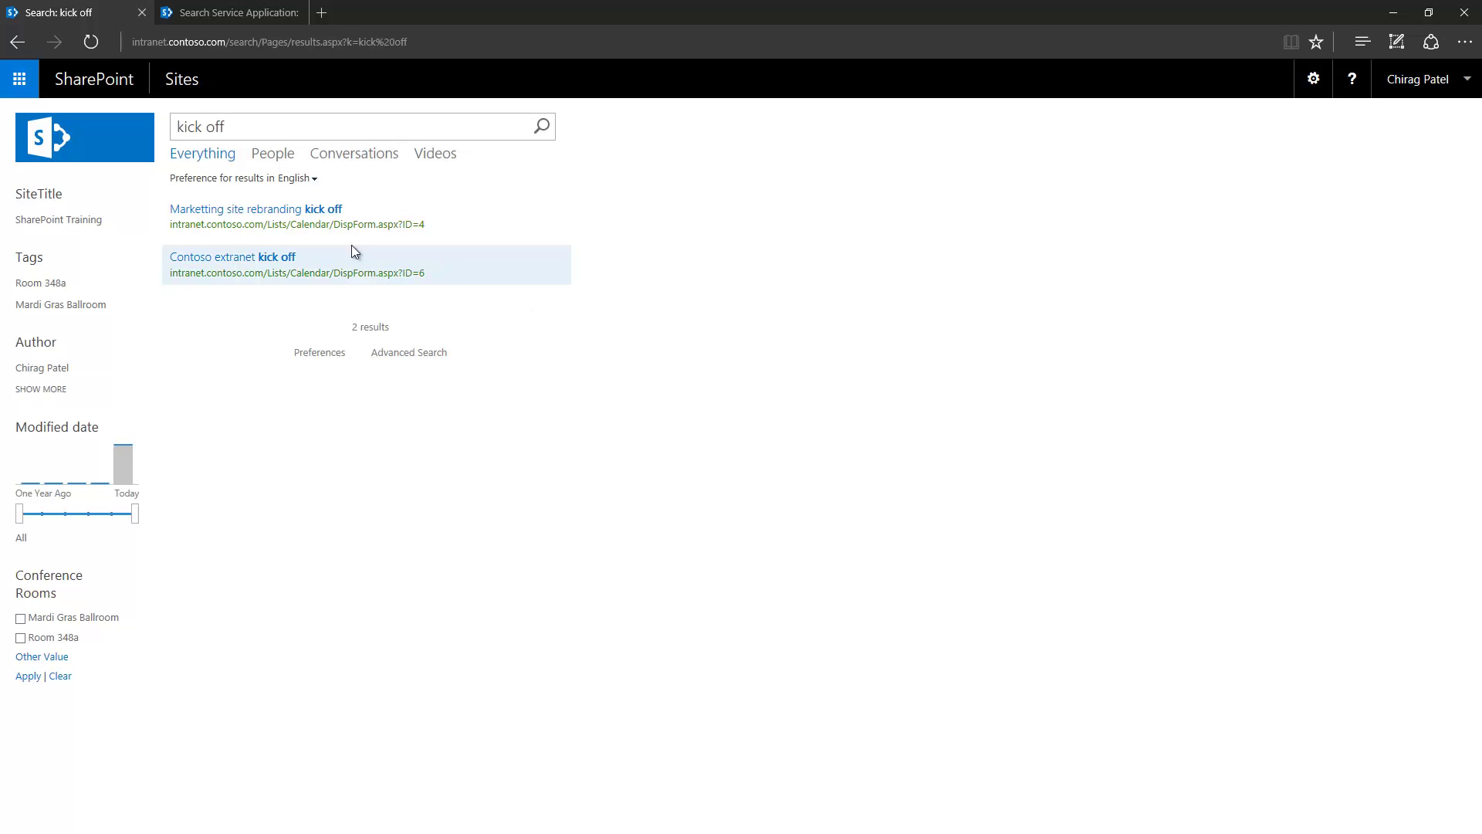
{"action": "mouse_move", "coordinate": [276, 261]}
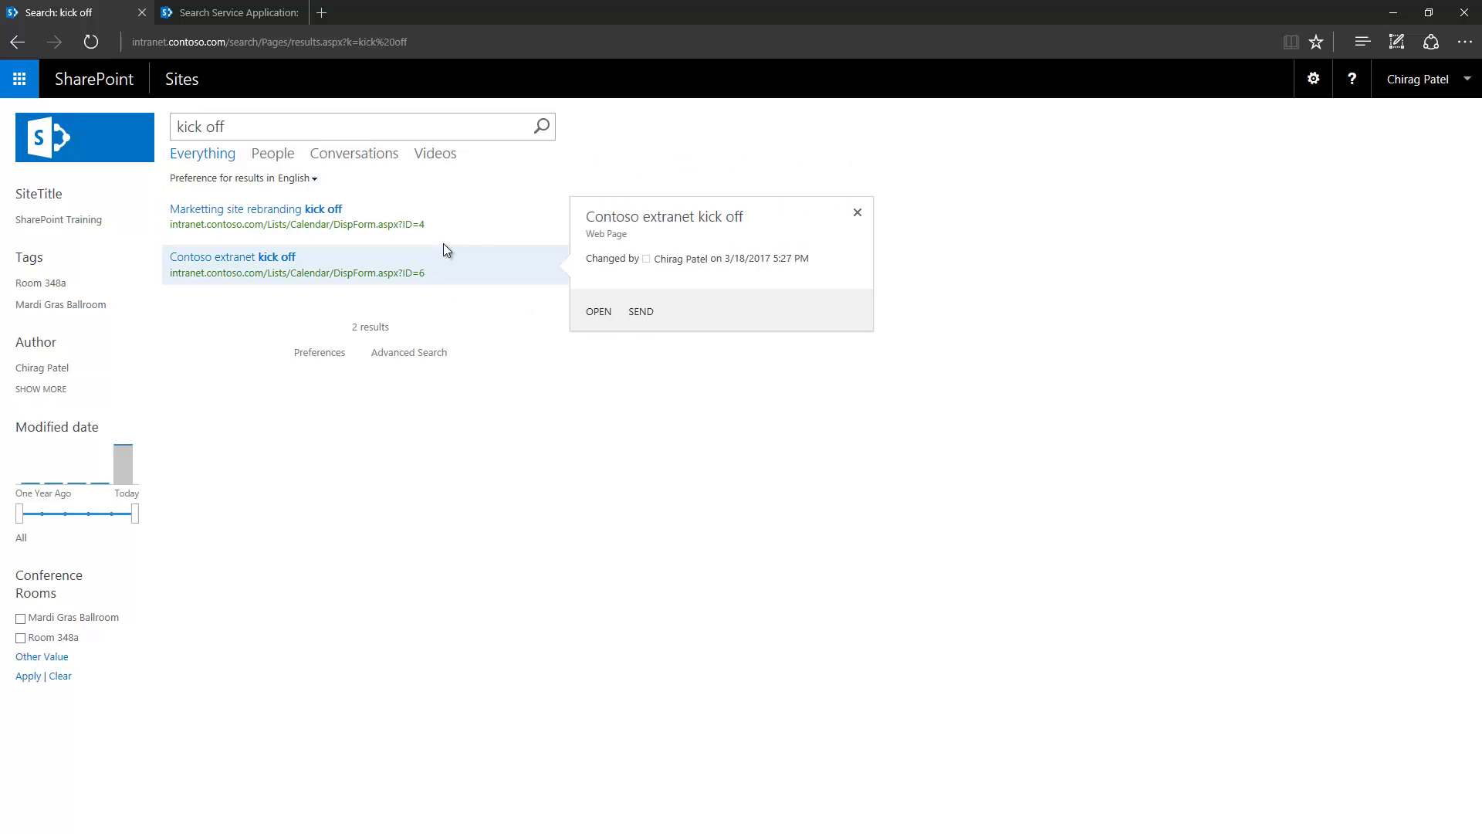
{"action": "mouse_move", "coordinate": [449, 230]}
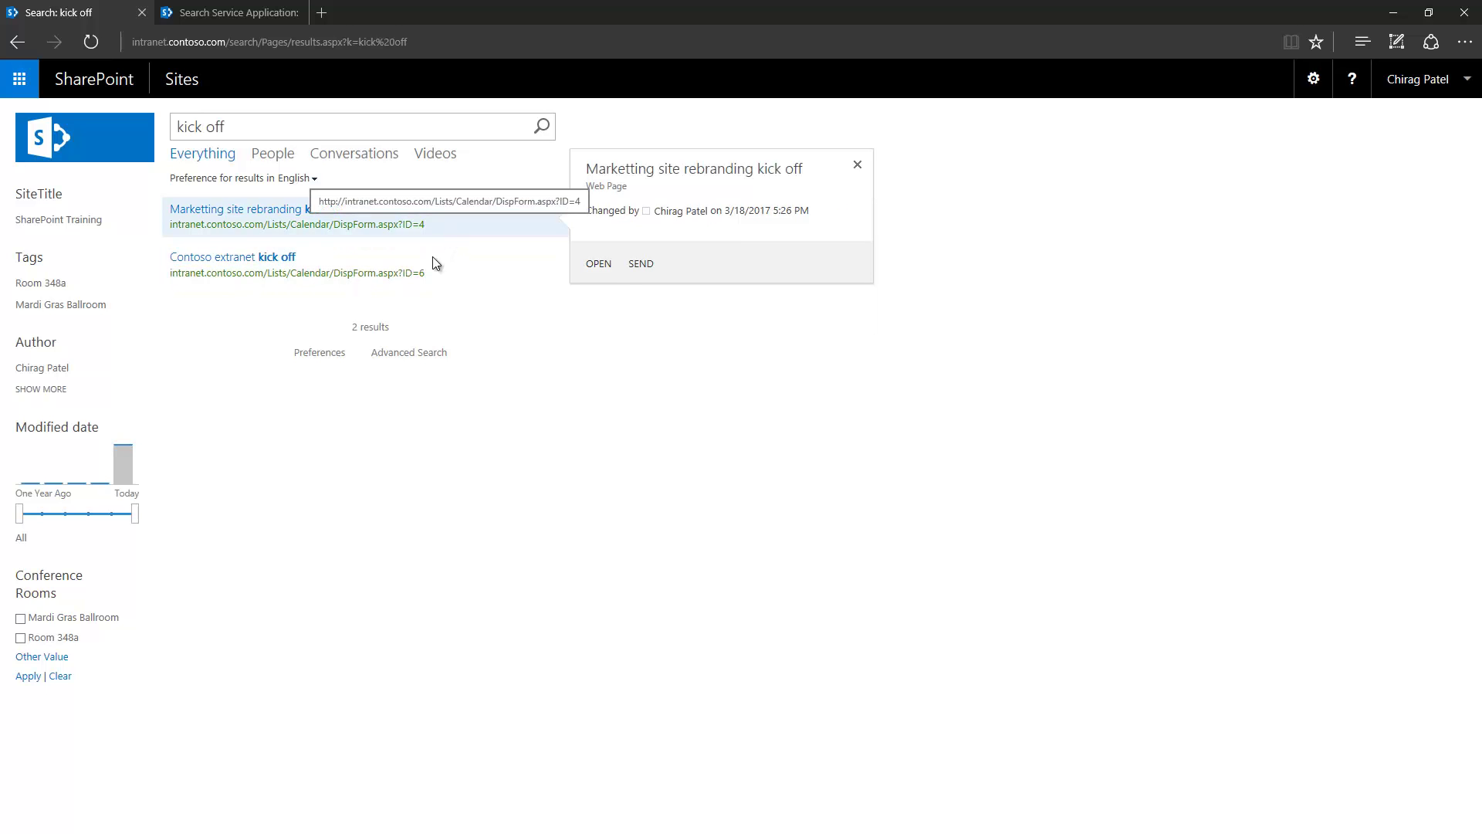